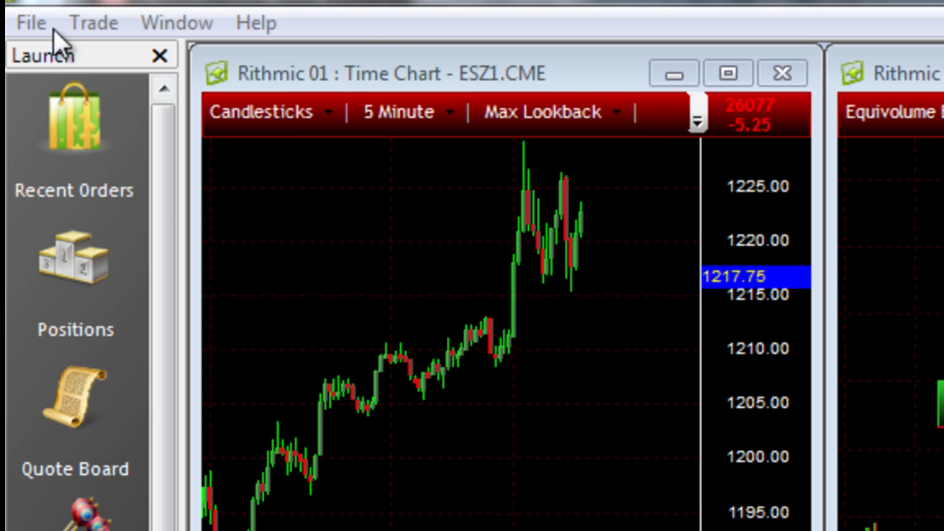
Open a new Time Chart window
left_click(39, 20)
left_click(39, 21)
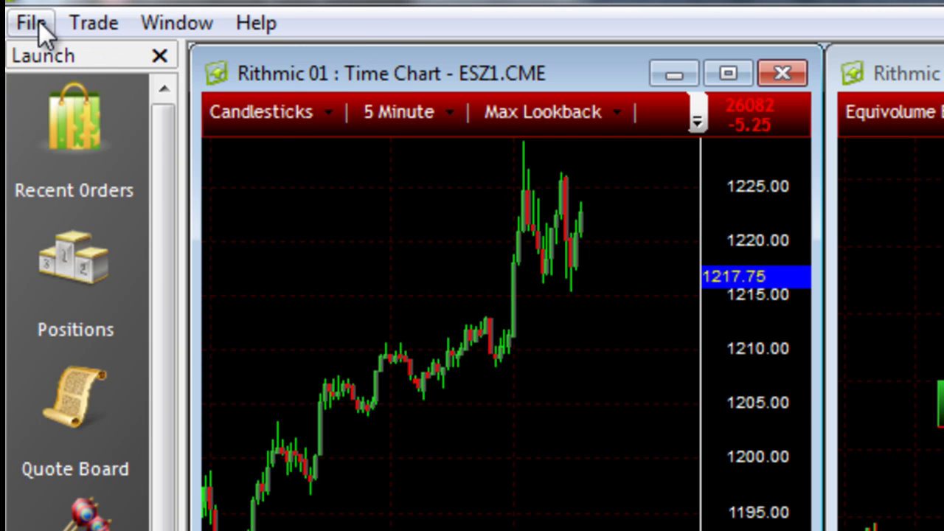
left_click(38, 21)
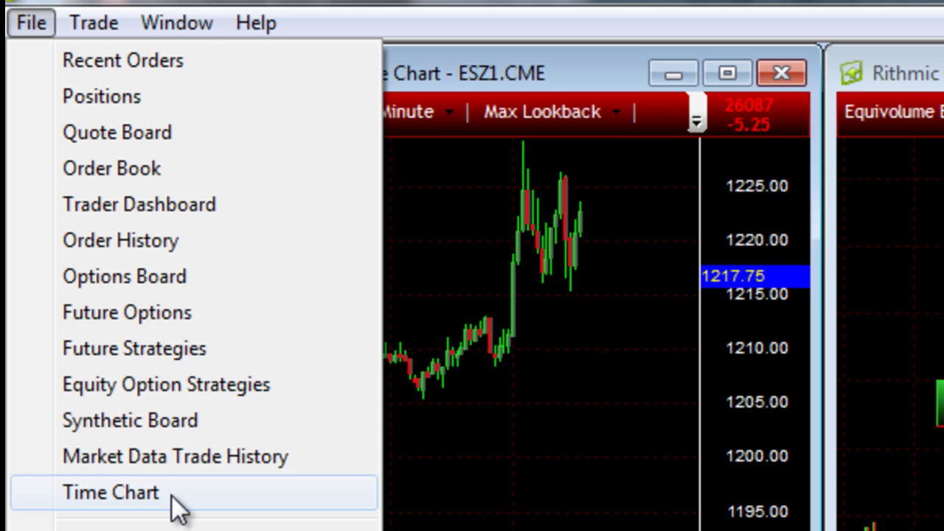
left_click(172, 497)
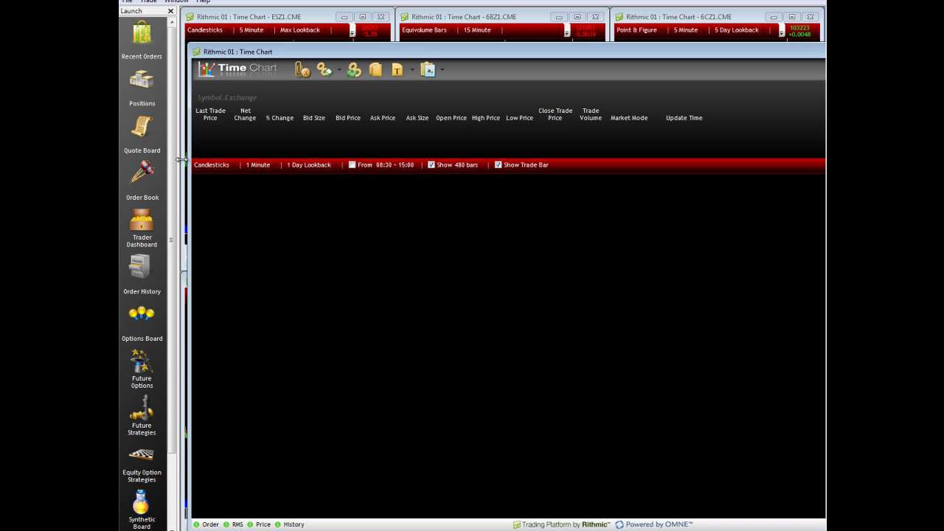
Load the ESZ1.CME contract into the new time chart
type("esz")
key("BackSpace")
key("BackSpace")
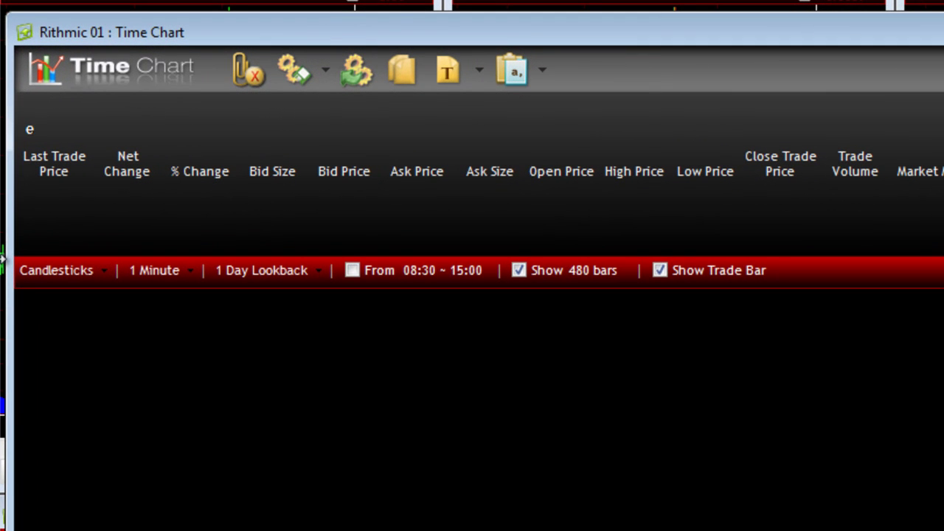
key("BackSpace")
type("ESZ1.CME")
key("Return")
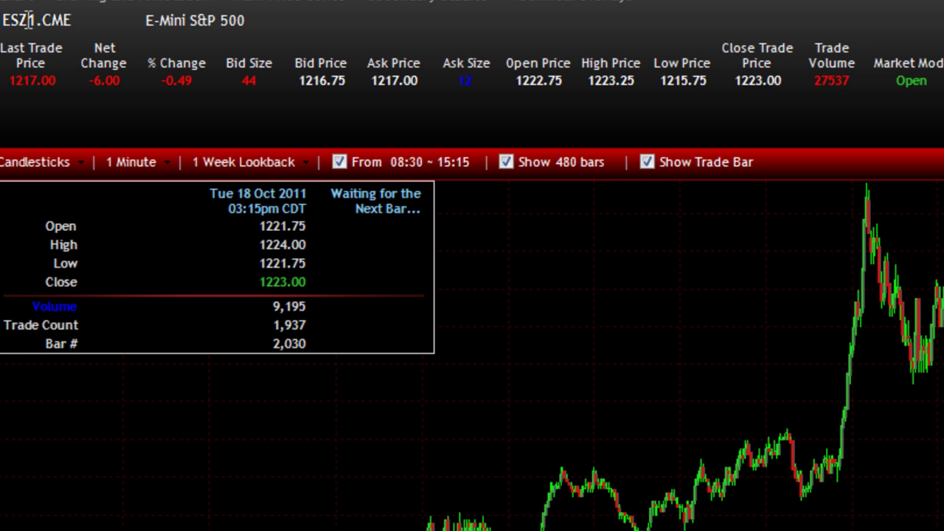
Open the Add Symbol lookup from the chart's symbol field and close it without adding a symbol
left_click(28, 20)
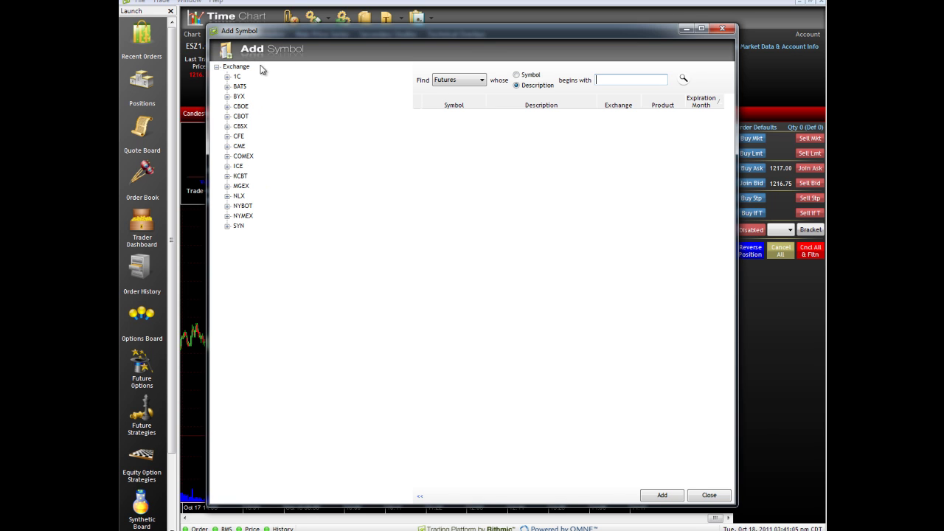
left_click(723, 27)
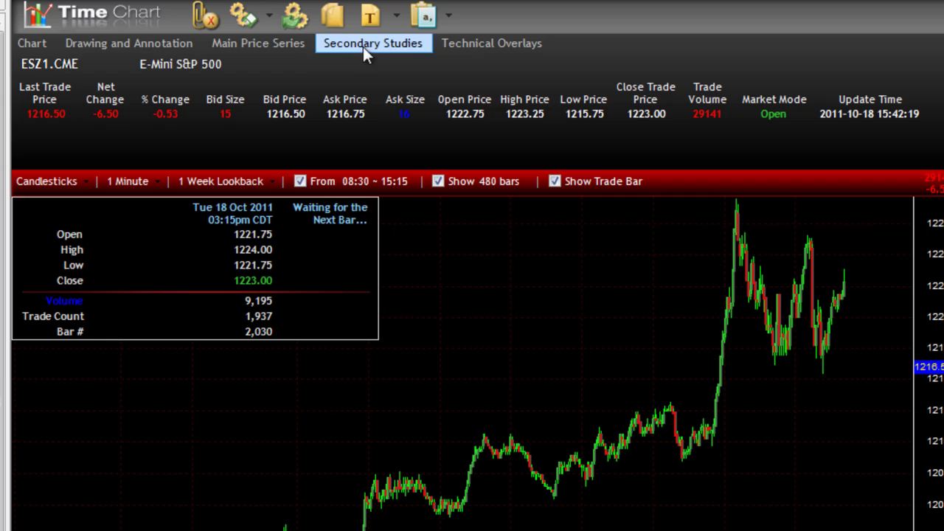
Switch the chart to Compact Mode and return it to the full layout
left_click(33, 44)
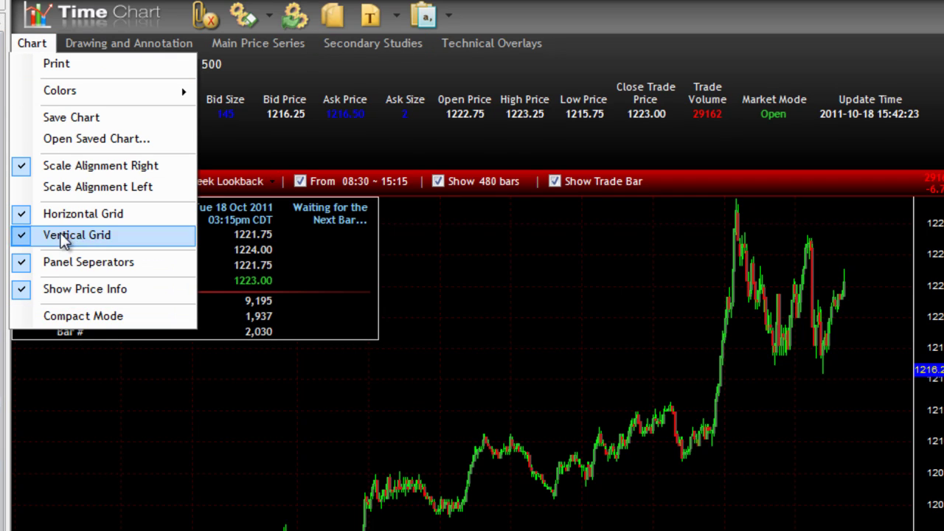
left_click(64, 319)
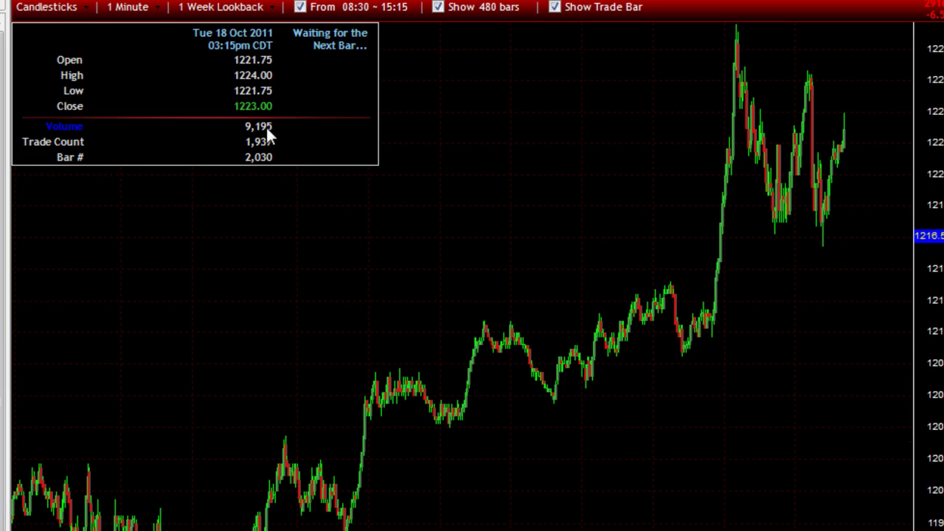
right_click(406, 223)
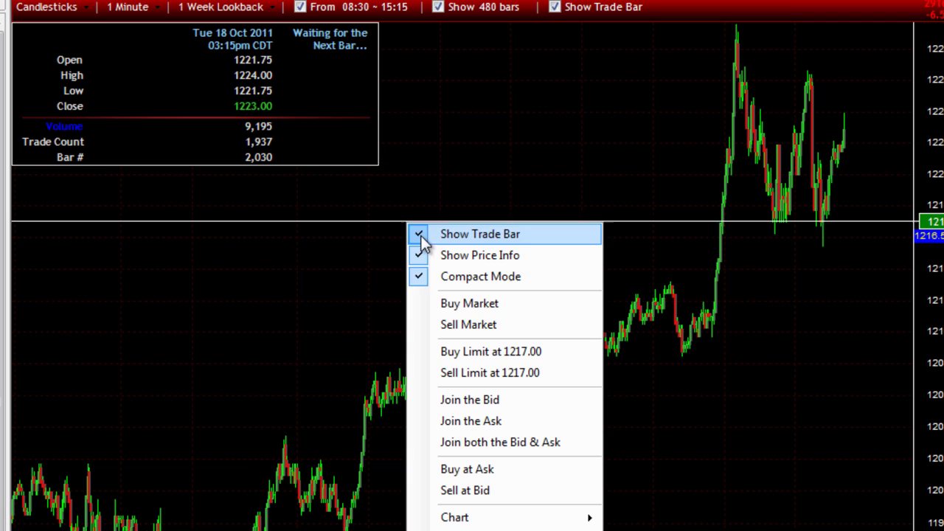
left_click(448, 277)
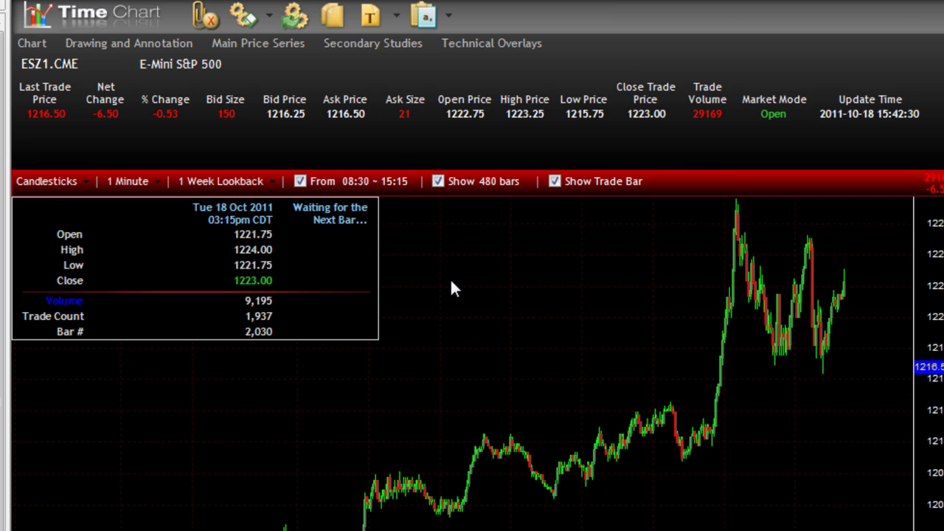
Hide the price info box on the chart and show it again
left_click(29, 43)
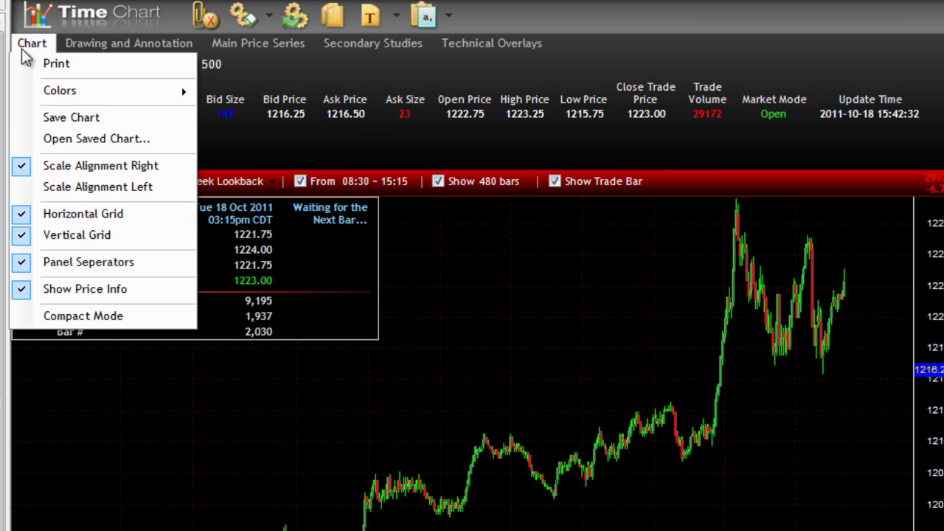
left_click(51, 290)
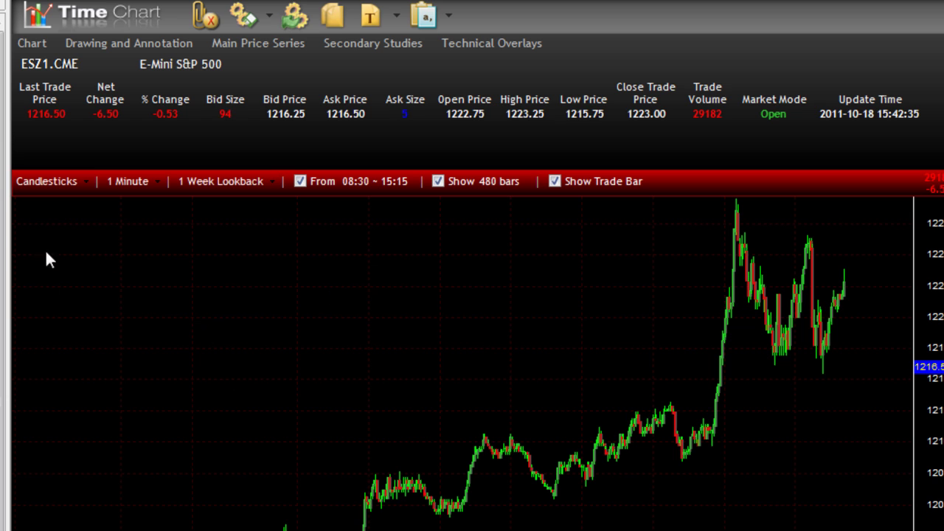
left_click(31, 43)
left_click(85, 292)
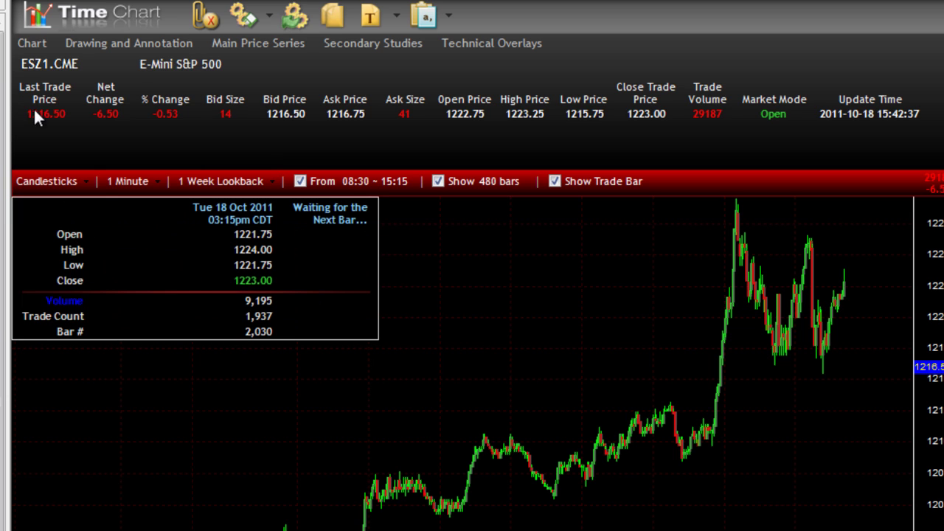
Turn the chart's panel separators off and back on
left_click(32, 43)
left_click(76, 262)
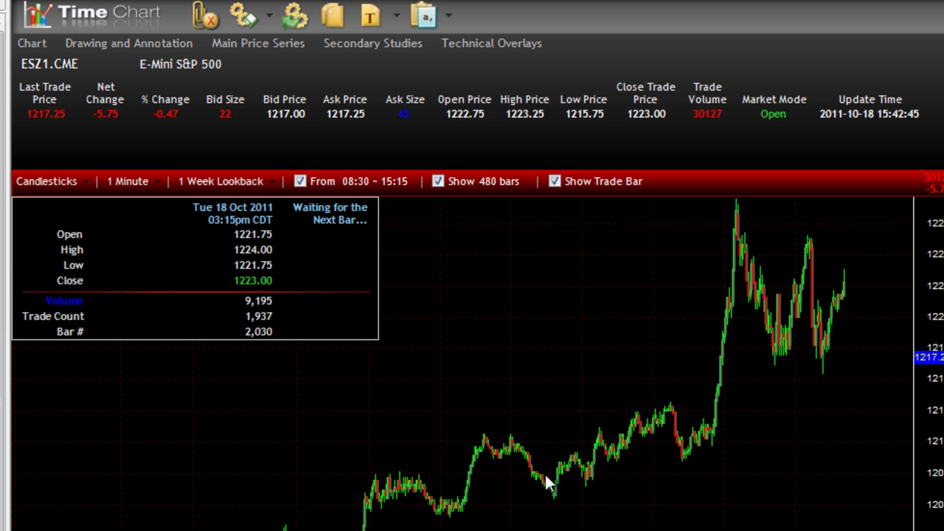
left_click(33, 44)
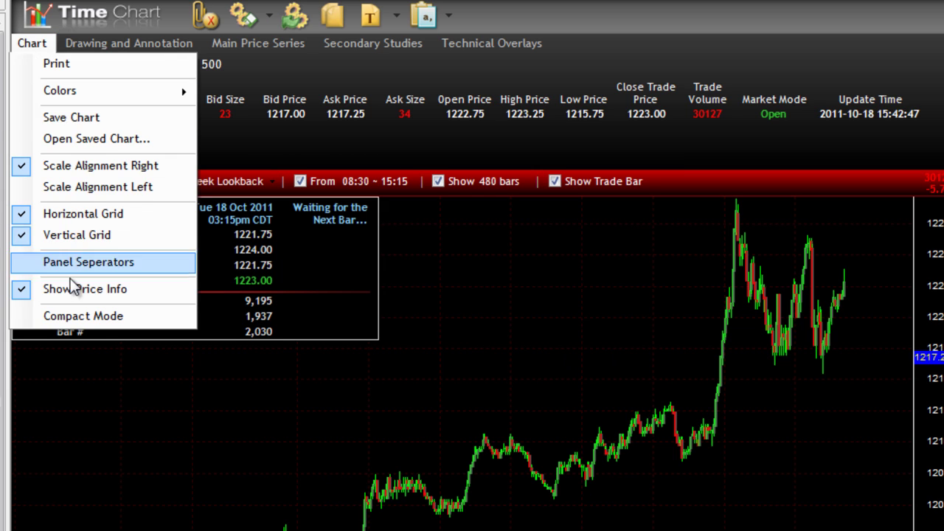
left_click(77, 261)
Align the price scale to the left side of the chart, then restore its right alignment
left_click(32, 43)
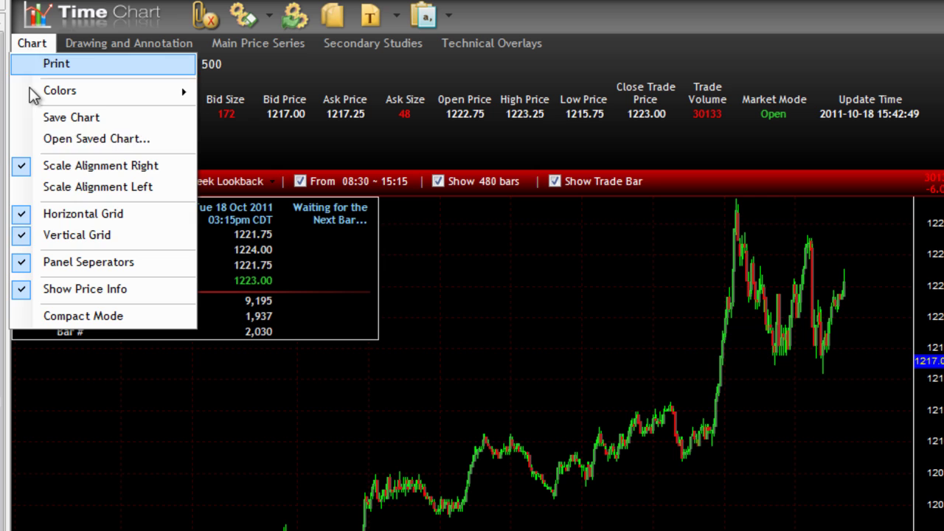
left_click(82, 187)
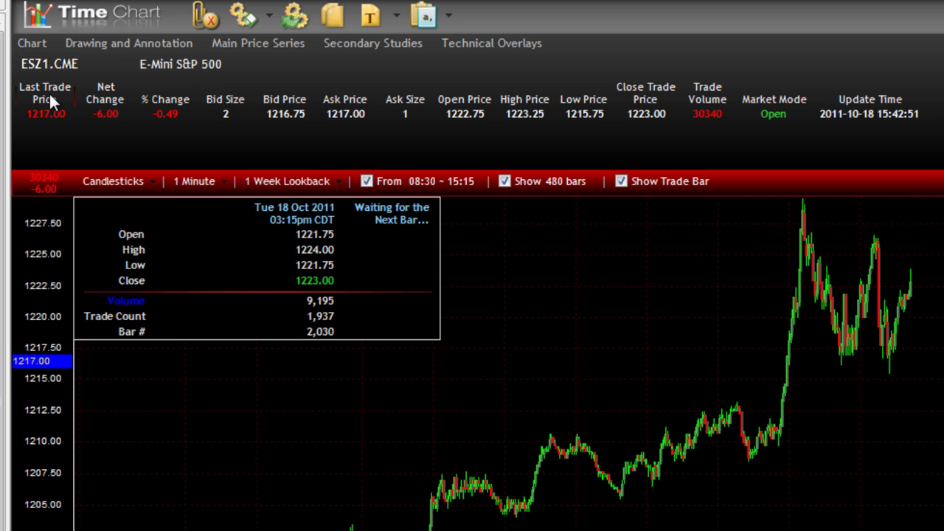
left_click(32, 43)
left_click(64, 188)
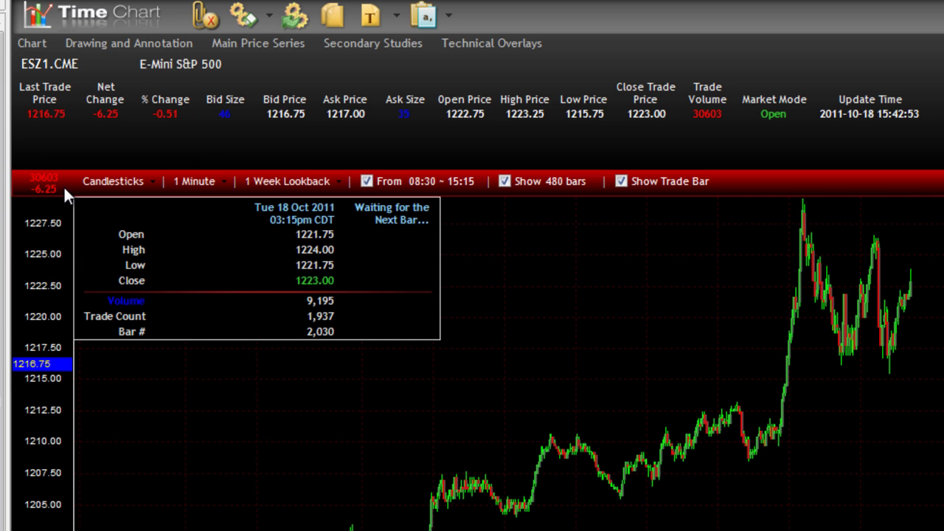
left_click(37, 45)
left_click(59, 162)
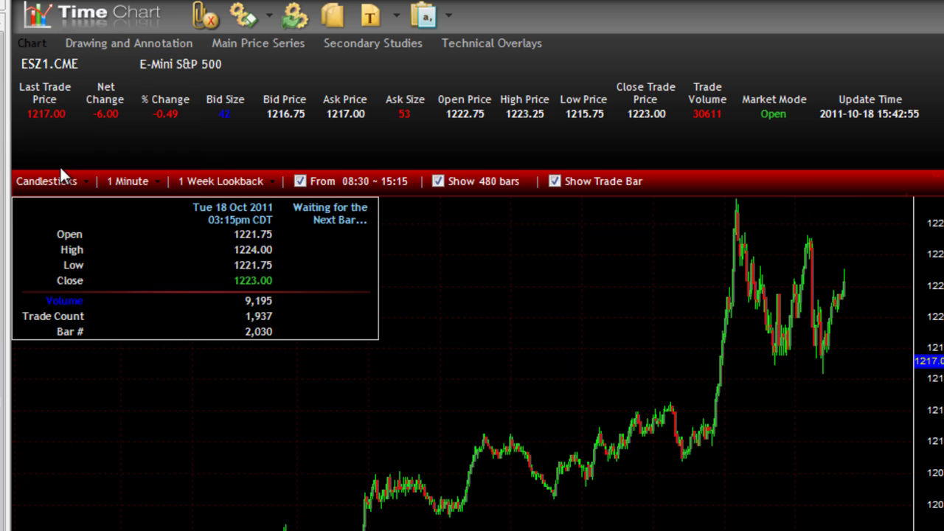
Turn on the indicator and study titles and try the Drawing Space option on the chart
left_click(94, 44)
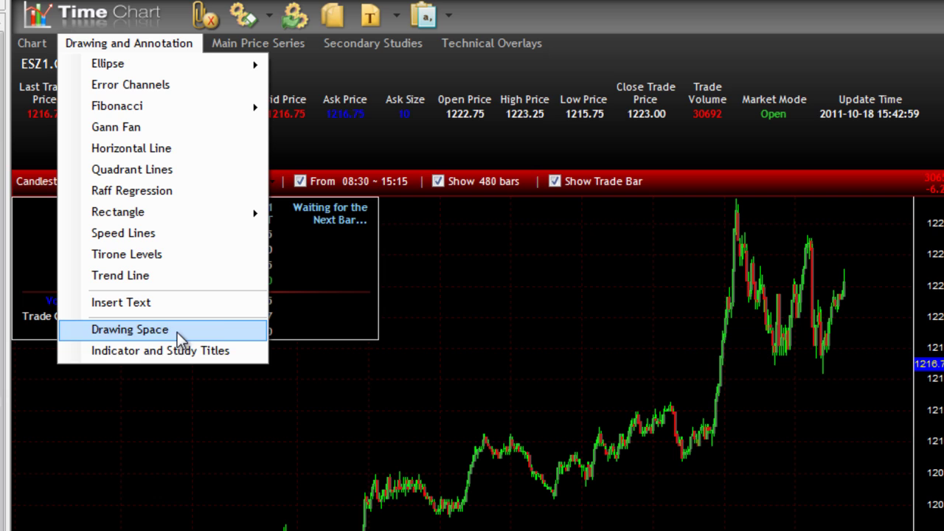
left_click(177, 351)
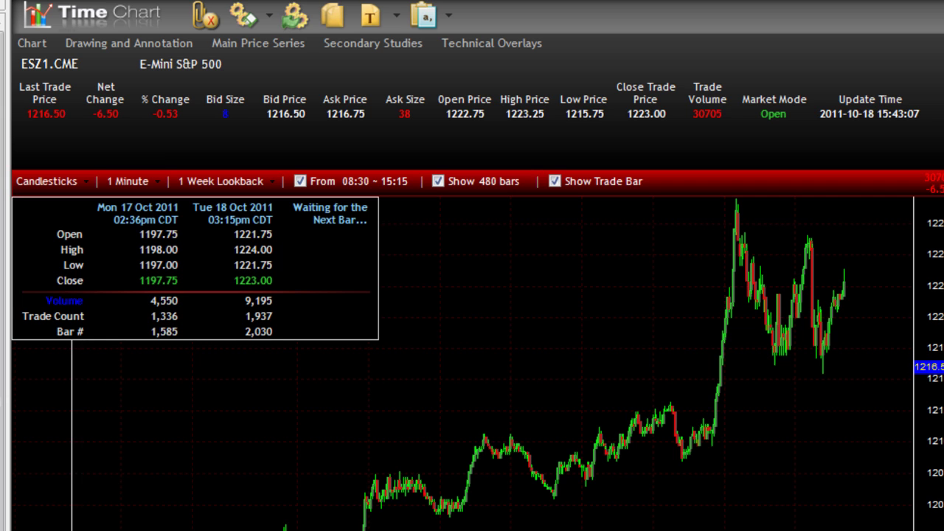
left_click(90, 44)
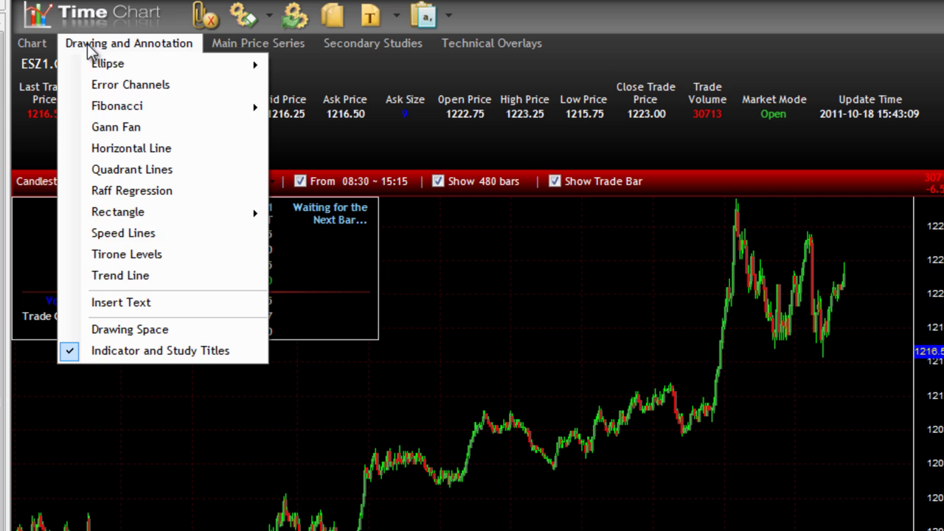
left_click(118, 333)
Draw a Raff Regression channel along the rise from the chart's main low to the peak before the steep rally
left_click(126, 43)
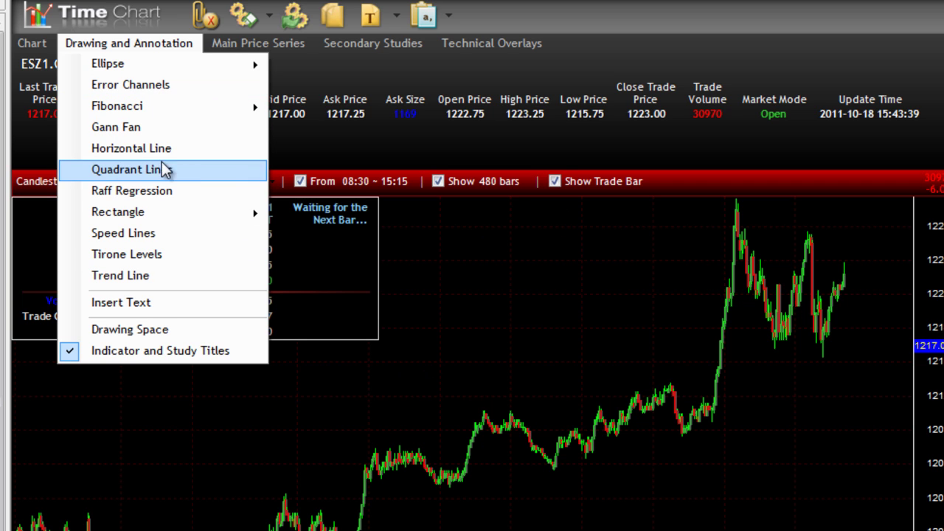
left_click(219, 191)
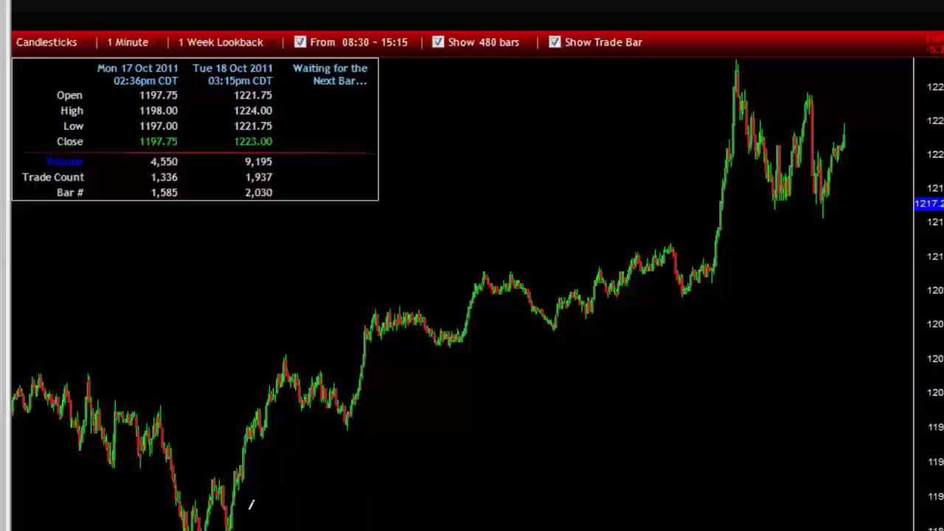
mouse_move(247, 489)
left_mouse_down()
mouse_move(301, 432)
mouse_move(413, 376)
mouse_move(734, 330)
mouse_move(742, 263)
mouse_move(780, 232)
mouse_move(849, 218)
mouse_move(790, 219)
mouse_move(742, 327)
mouse_move(645, 268)
mouse_move(457, 320)
mouse_move(392, 319)
left_mouse_up()
mouse_move(411, 333)
left_mouse_down()
mouse_move(462, 331)
mouse_move(539, 276)
mouse_move(627, 273)
mouse_move(672, 256)
left_mouse_up()
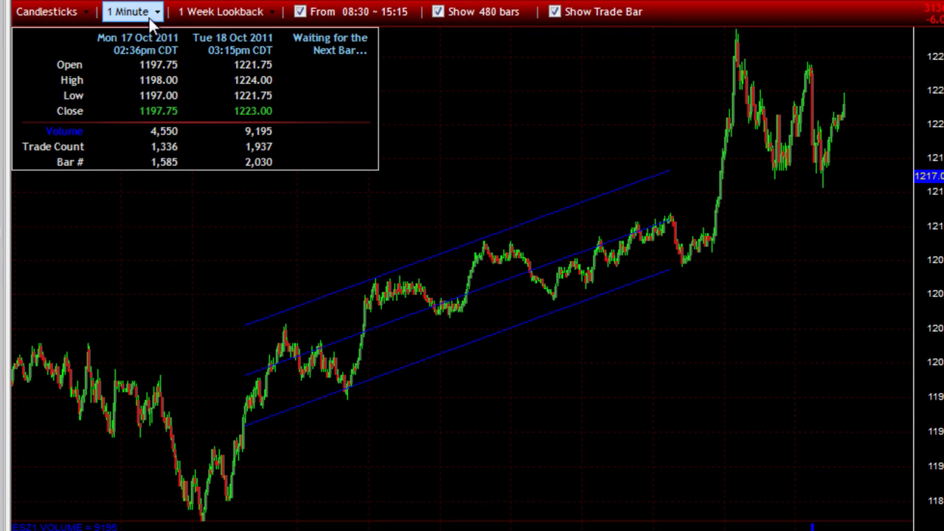
Draw a Fibonacci retracement from the swing low at about 1196.79 up to the high at about 1207.25
right_click(59, 12)
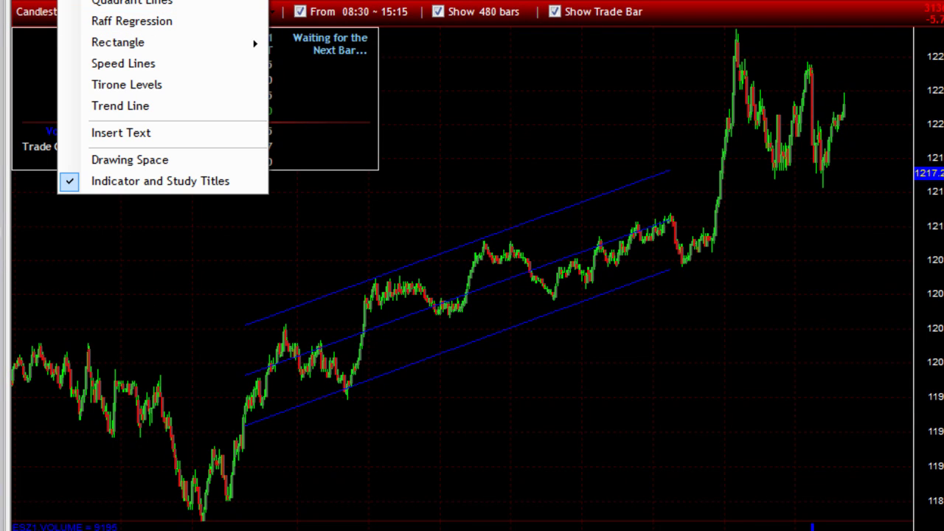
mouse_move(177, 0)
left_click(333, 3)
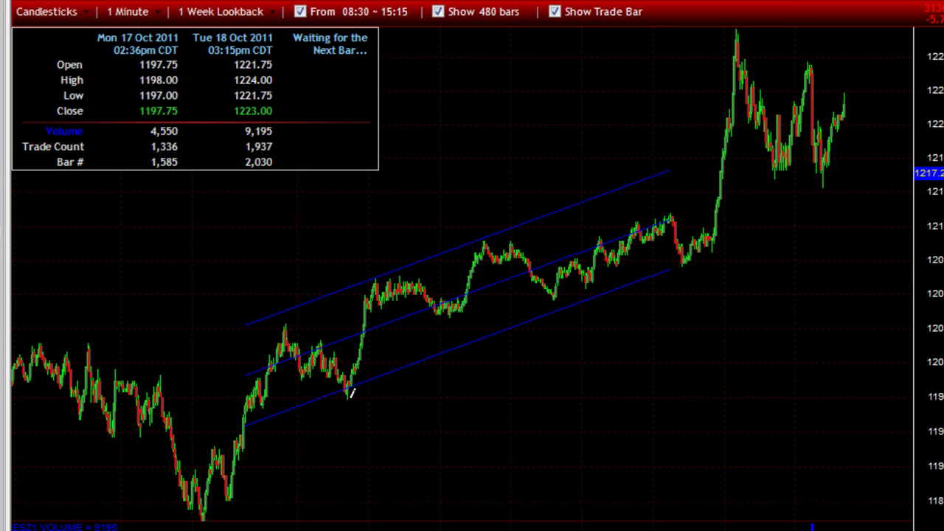
left_click_drag(348, 393, 377, 281)
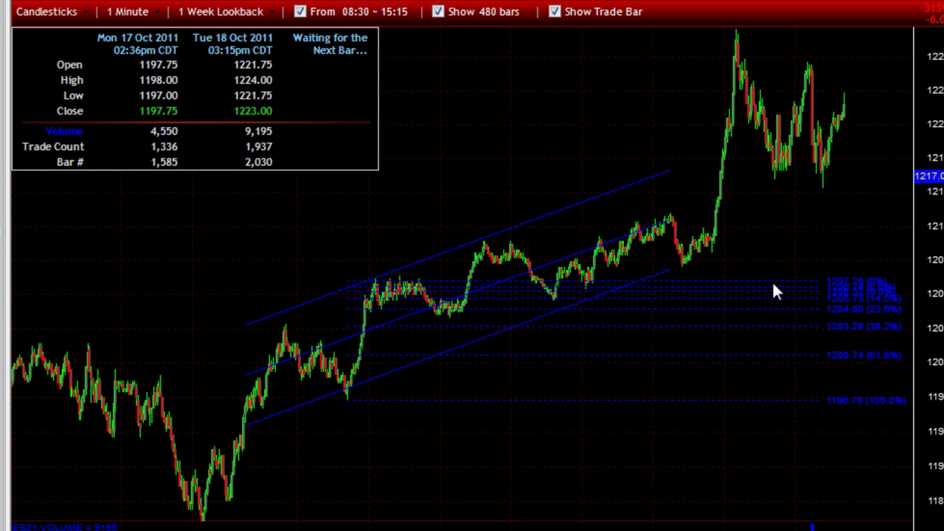
Delete the Fibonacci retracement and the regression channel from the chart
left_click(661, 299)
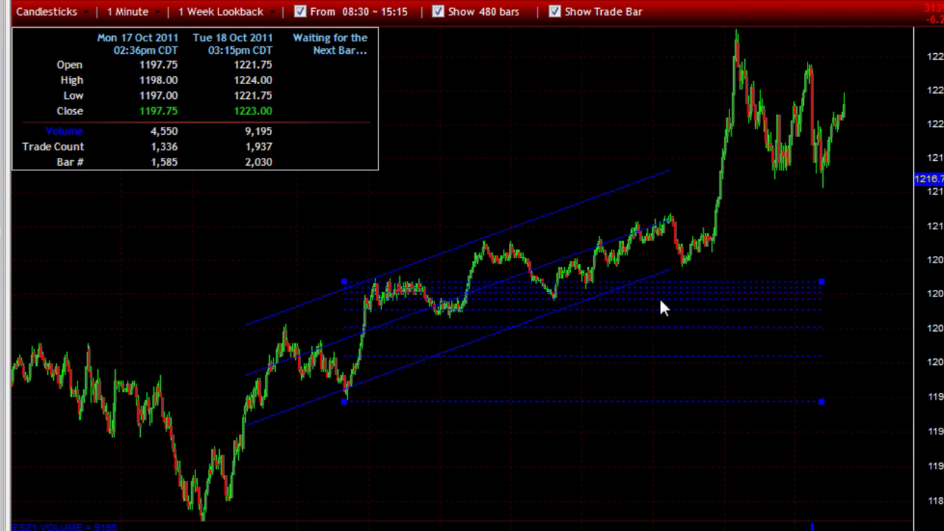
left_click(620, 288)
key("Delete")
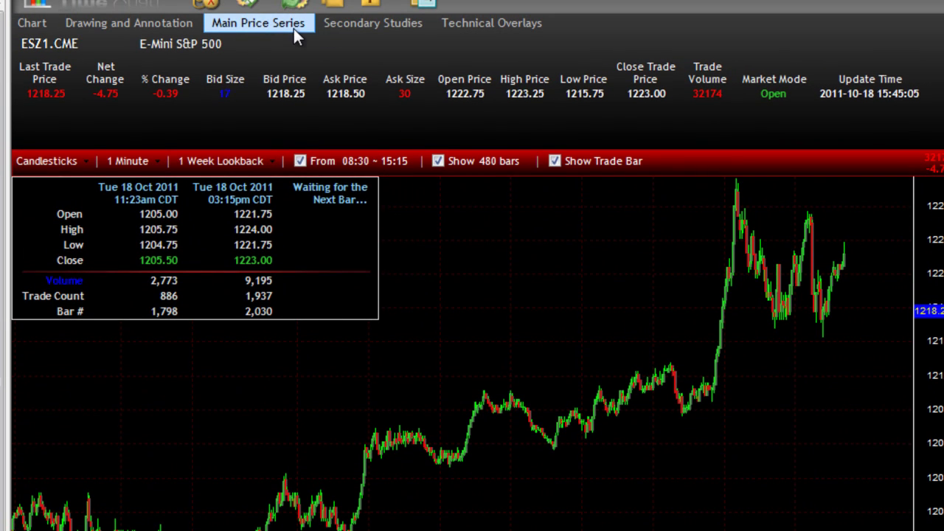
Increase the candle wick width of the main price series
left_click(294, 28)
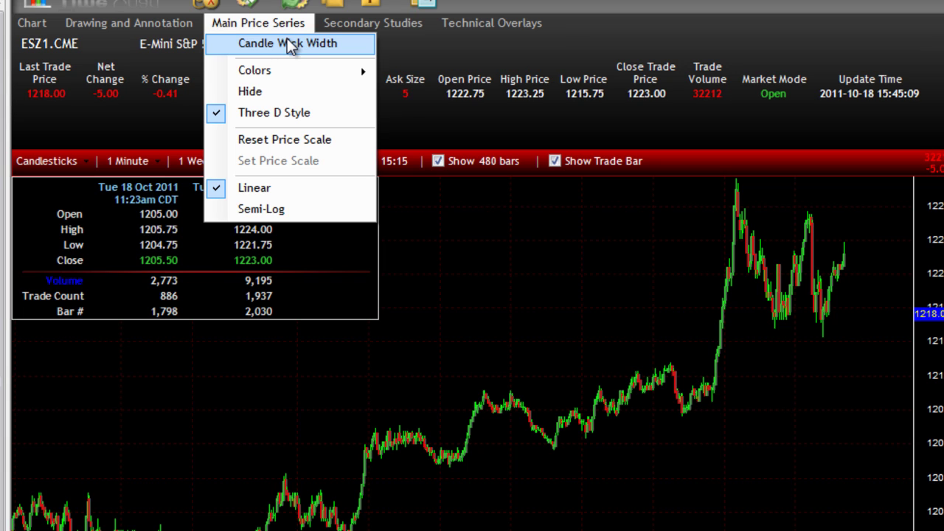
mouse_move(290, 71)
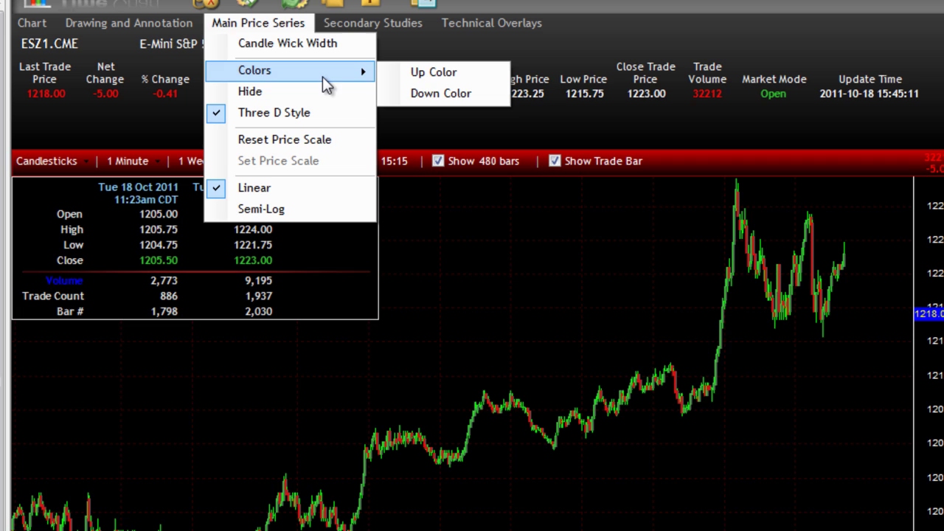
left_click(297, 44)
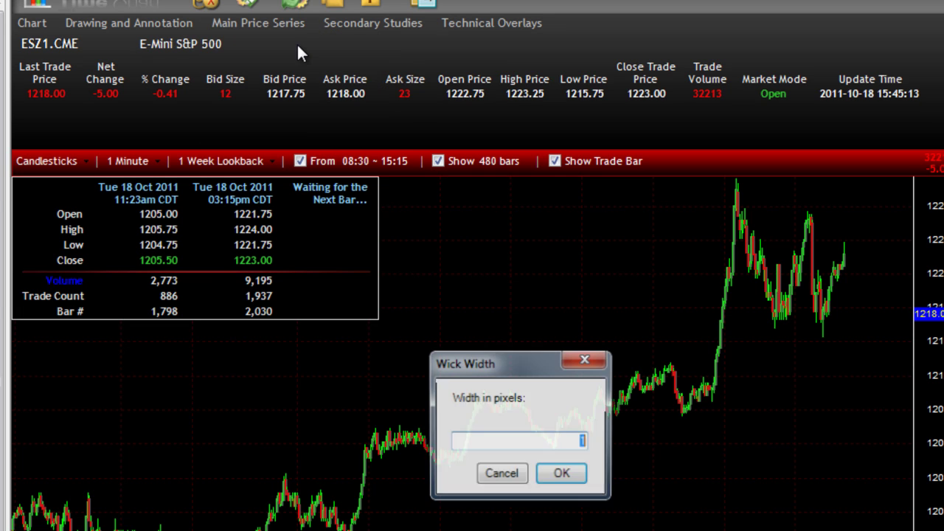
left_click(563, 474)
Change the up color of the main price series candles to orange
left_click(258, 23)
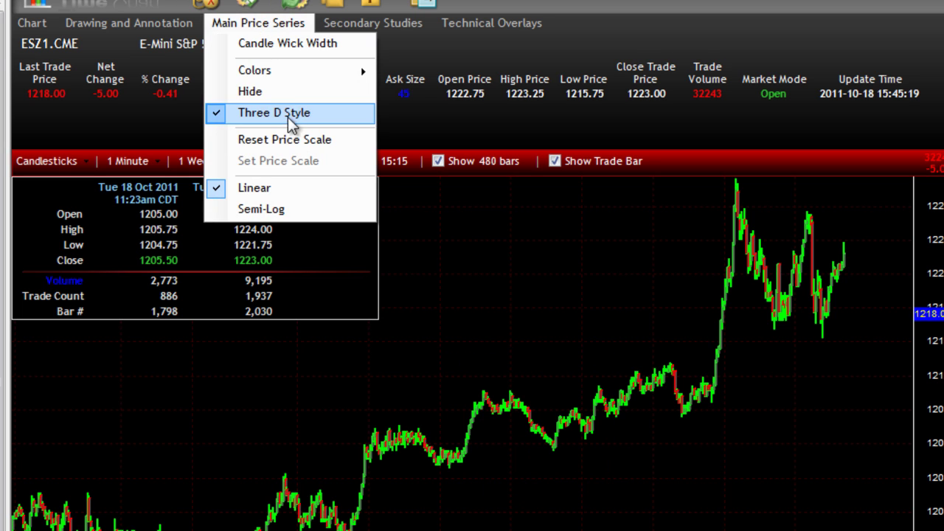
mouse_move(295, 74)
left_click(415, 71)
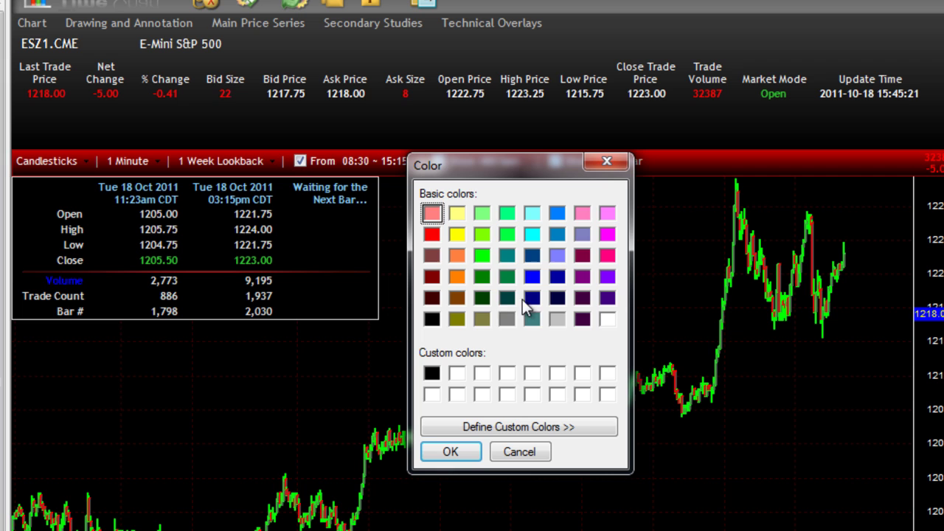
left_click(457, 279)
left_click(477, 450)
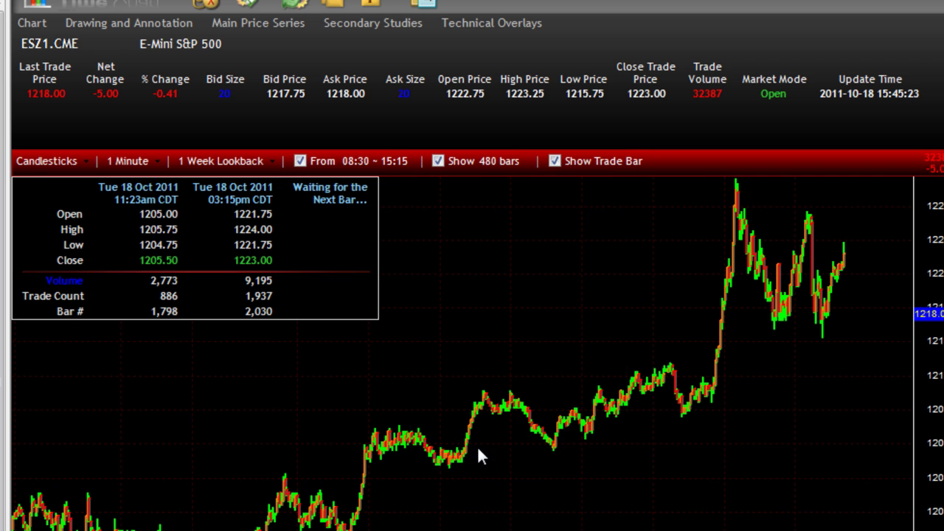
Set the candle wick width of the main price series to 1 pixel
left_click(165, 23)
left_click(243, 23)
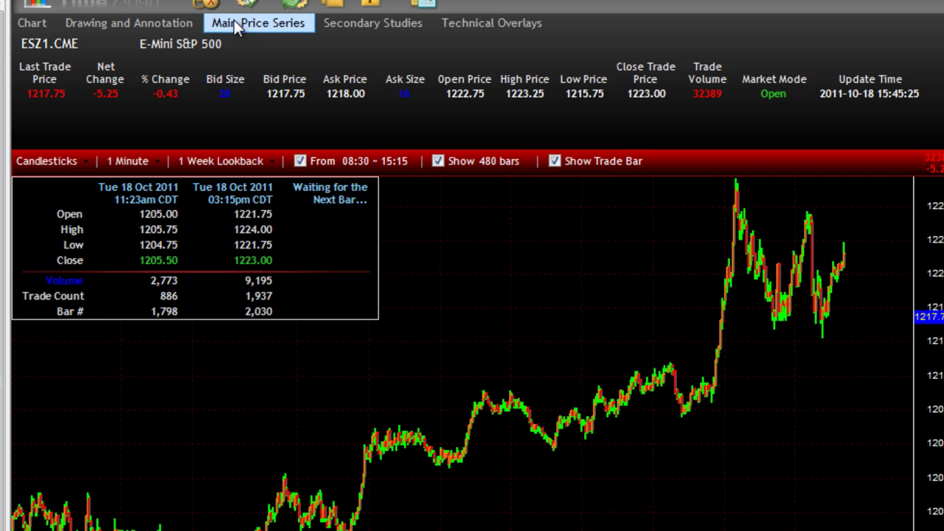
left_click(237, 22)
mouse_move(329, 71)
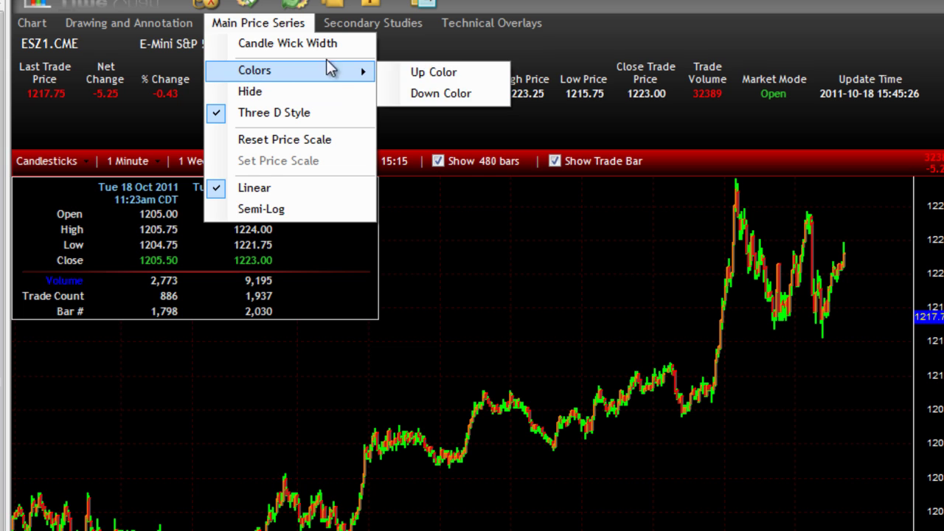
left_click(314, 45)
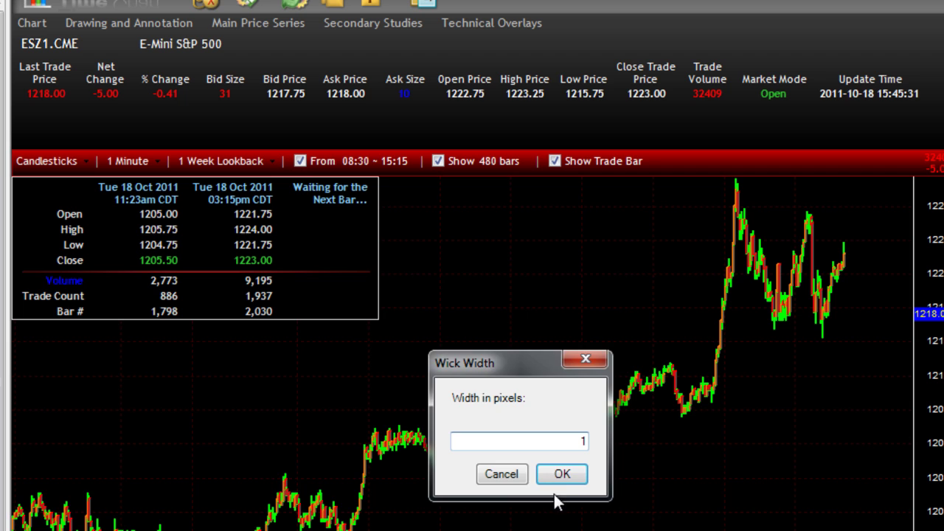
left_click(557, 481)
Limit the chart display to 50 bars so the individual candles are enlarged
left_click(492, 163)
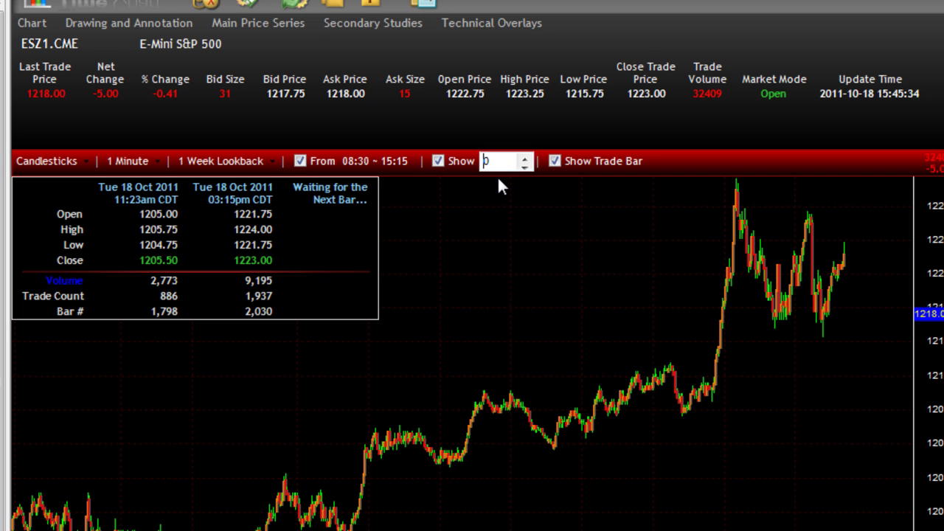
type("5401")
key("BackSpace")
key("BackSpace")
key("BackSpace")
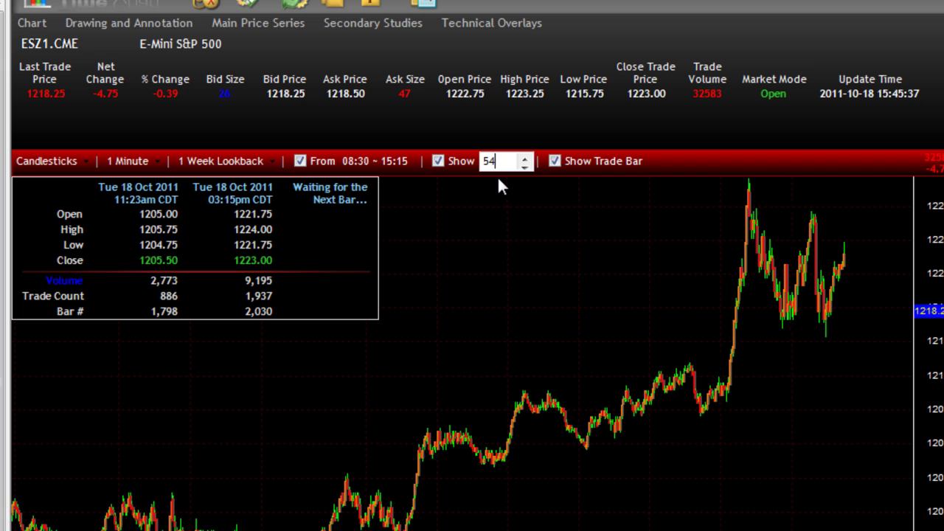
type("0")
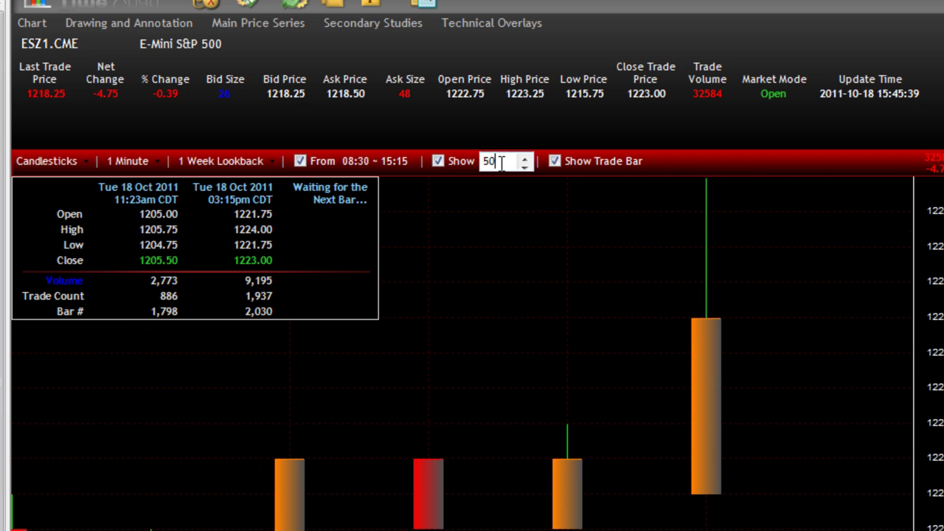
key("Return")
left_click(521, 360)
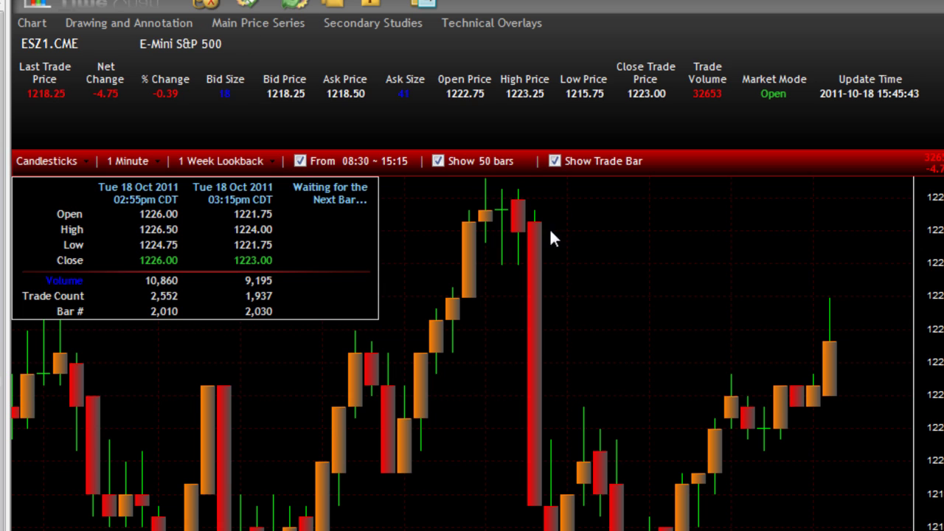
Turn the Three D Style of the main price series off and back on
left_click(289, 23)
left_click(284, 116)
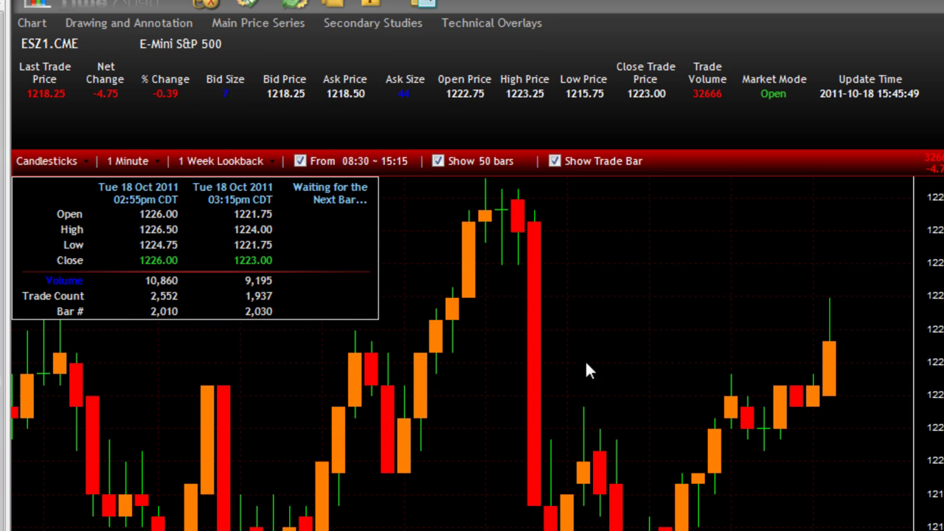
left_click(285, 23)
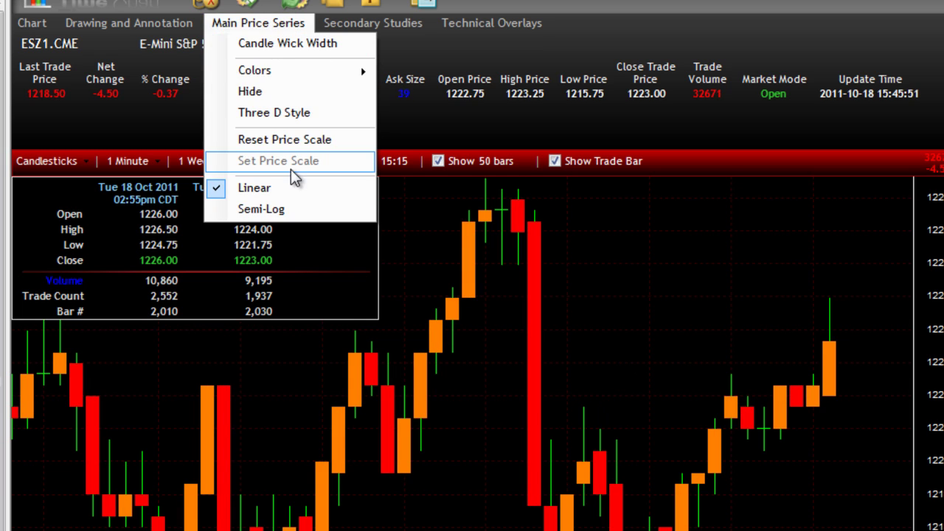
left_click(296, 113)
Switch the main price series from a linear to a Semi-Log price scale
left_click(258, 23)
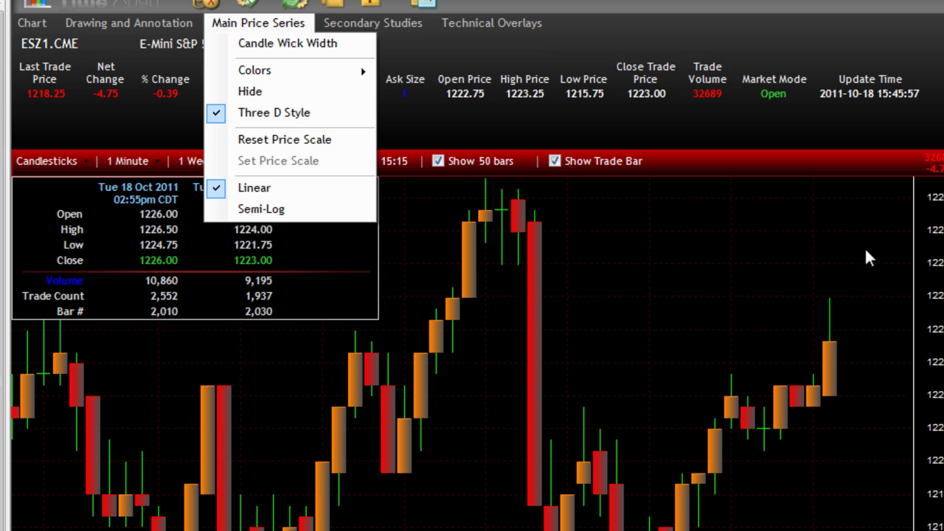
left_click(321, 207)
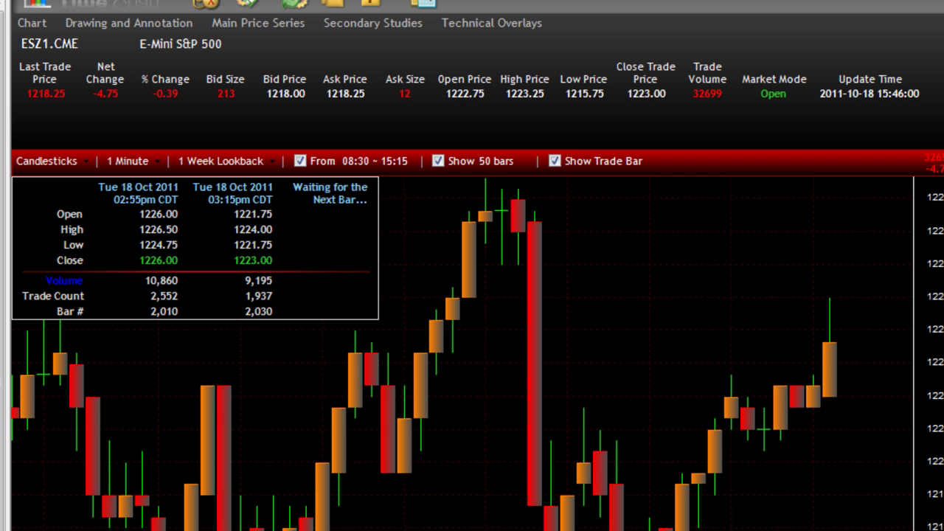
Set the number of bars shown on the chart to 450
left_click(497, 164)
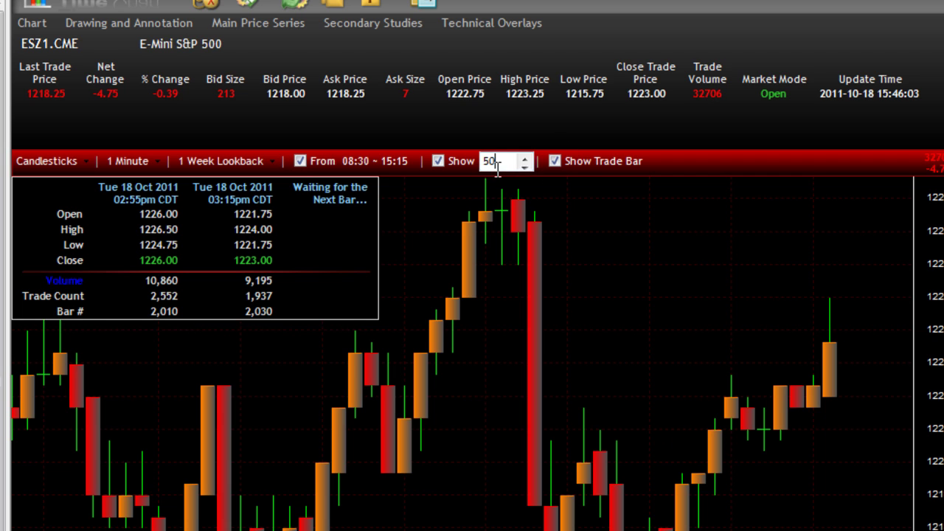
left_click_drag(498, 162, 465, 159)
type("450")
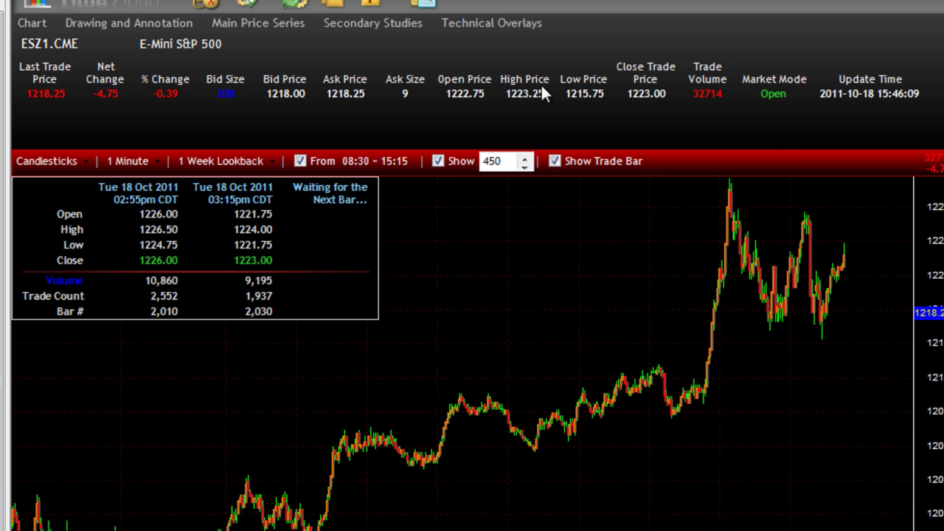
Start a MACD secondary study on ESZ1 and set its Signal Periods to 21
left_click(401, 28)
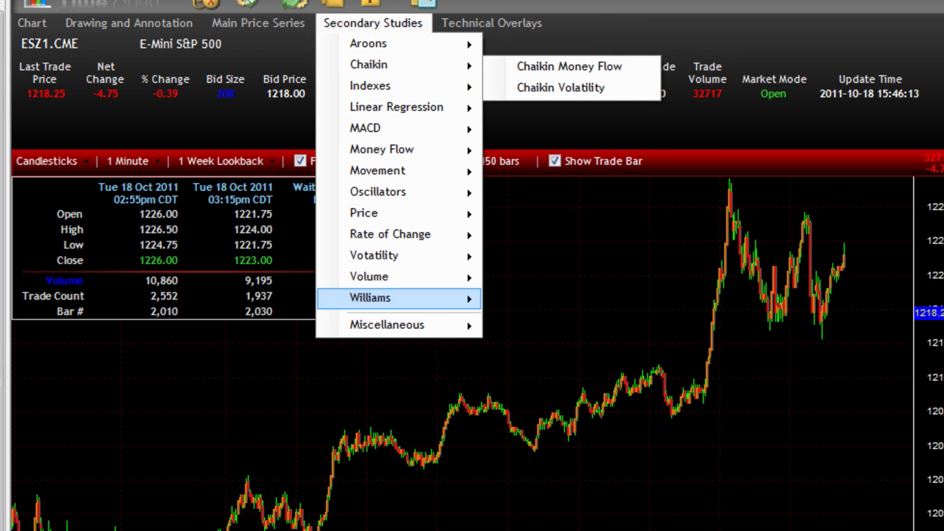
mouse_move(398, 298)
mouse_move(436, 133)
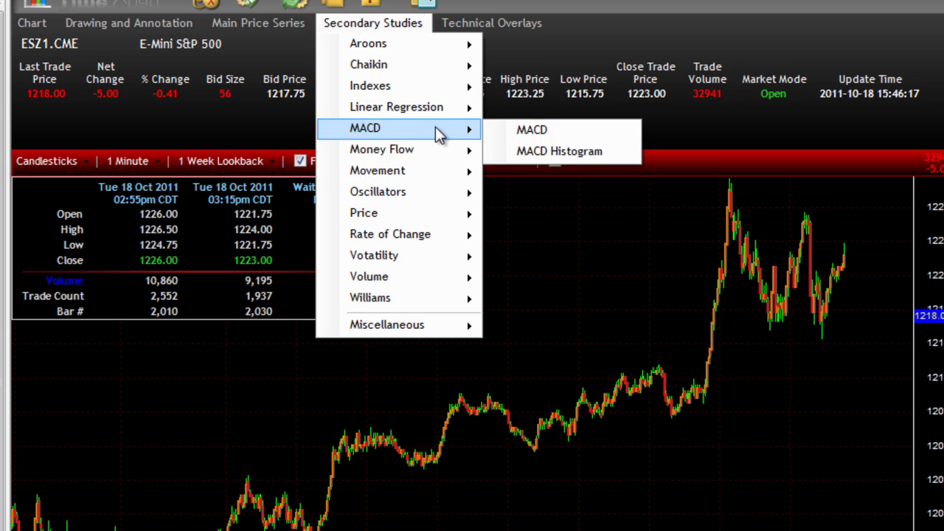
left_click(552, 133)
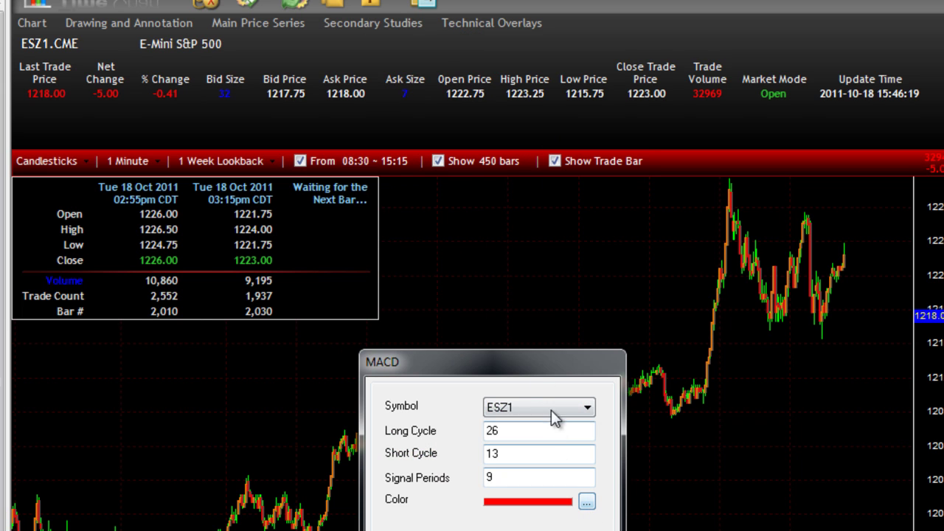
left_click(555, 417)
left_click(554, 418)
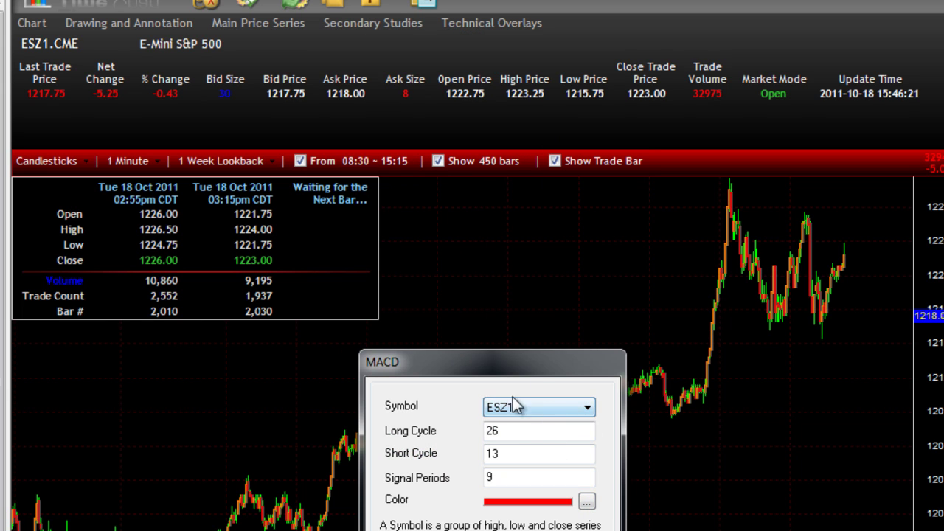
left_click(544, 433)
left_click(552, 455)
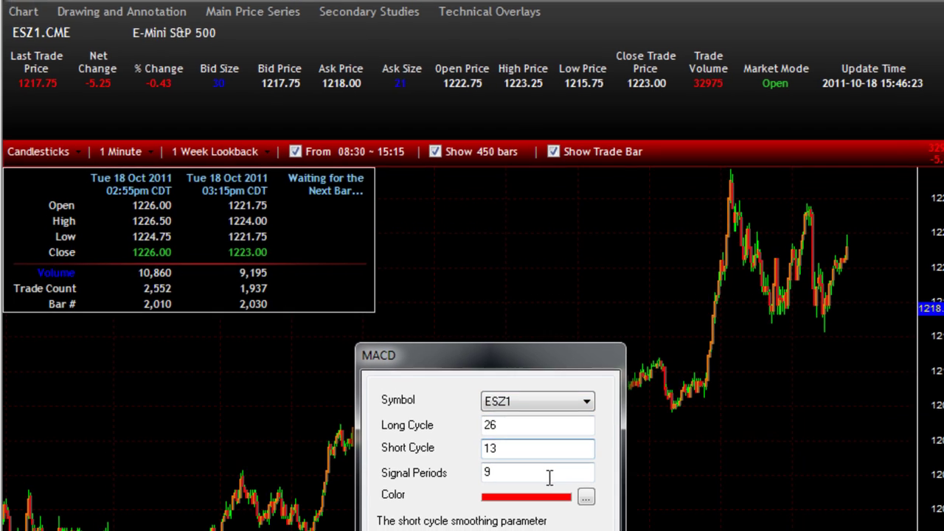
left_click(551, 481)
type("21")
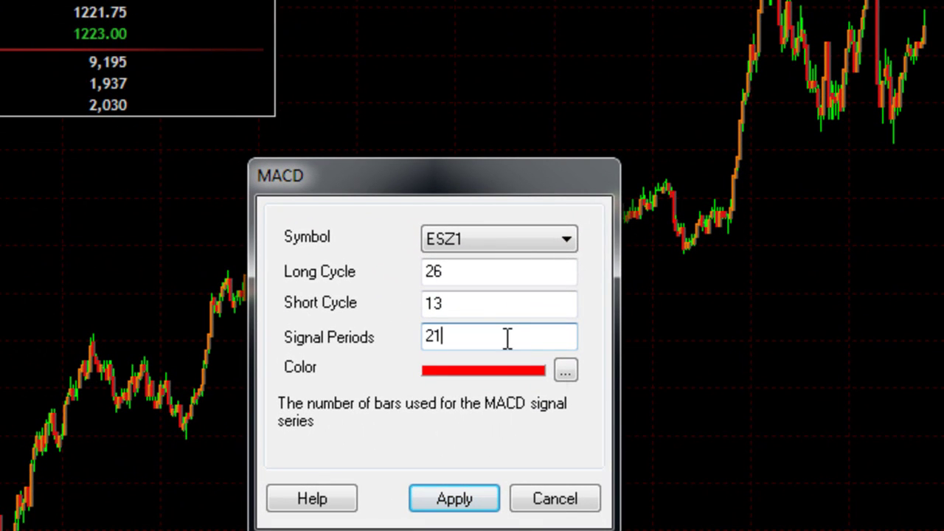
Set the MACD line color to bright green and apply the study to the chart
left_click(566, 371)
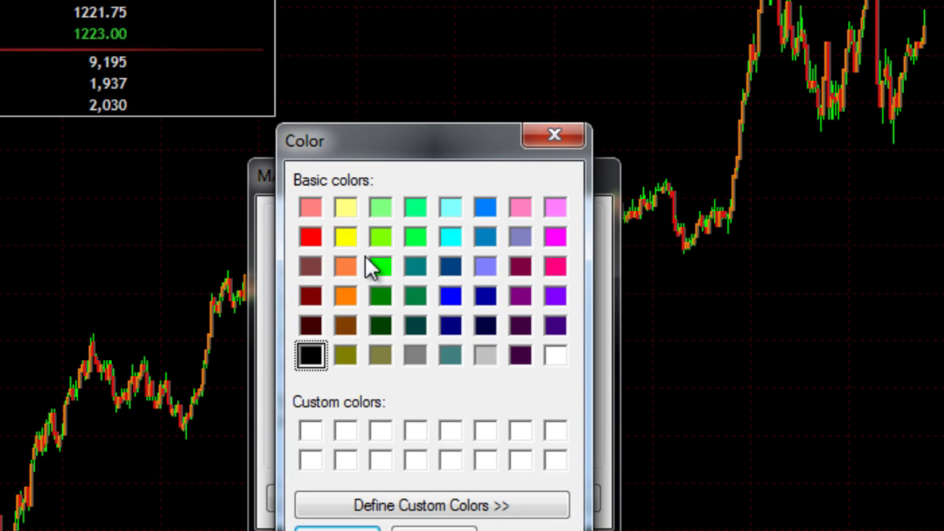
left_click(380, 267)
left_click(337, 528)
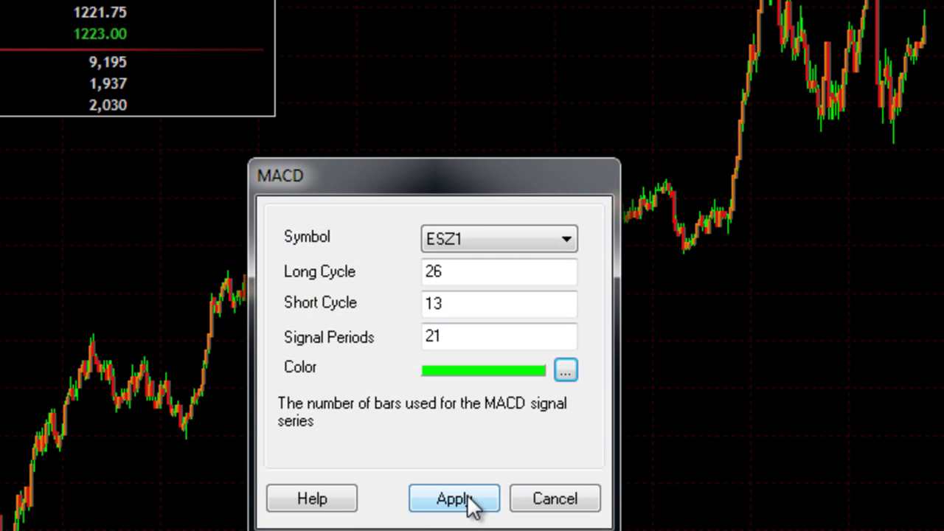
left_click(313, 502)
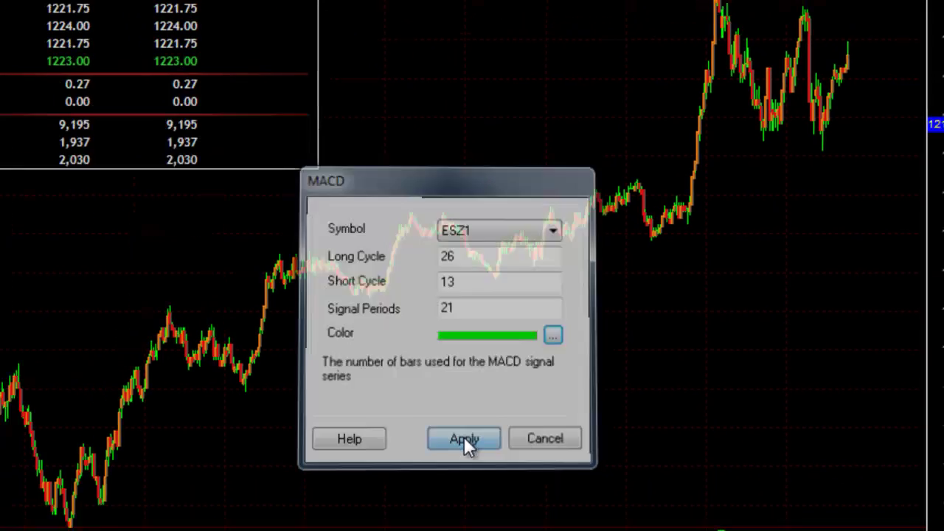
left_click(455, 501)
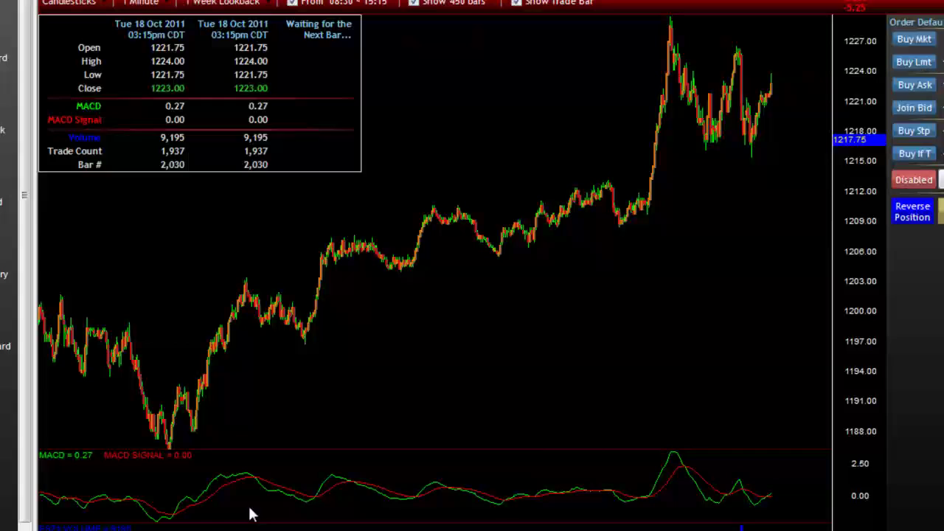
Delete the MACD line and the MACD signal line from the chart
left_click(224, 481)
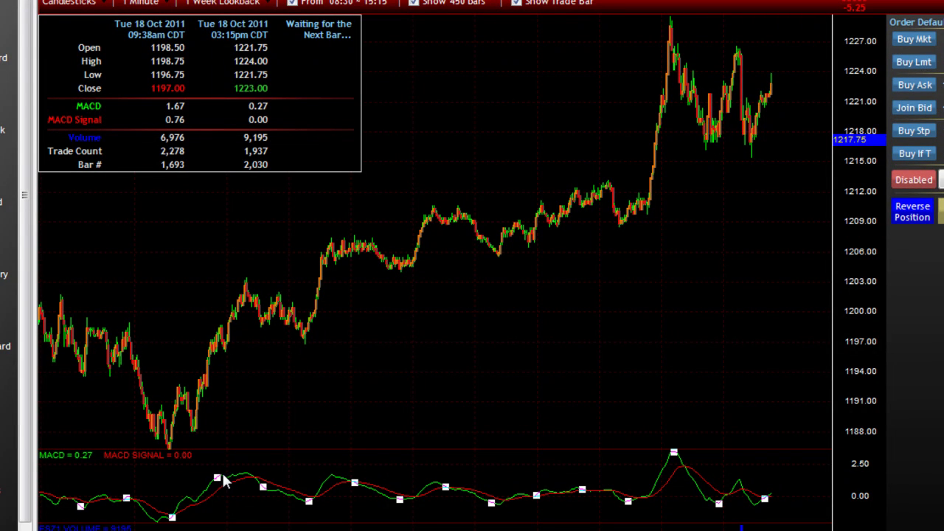
left_click_drag(224, 481, 222, 474)
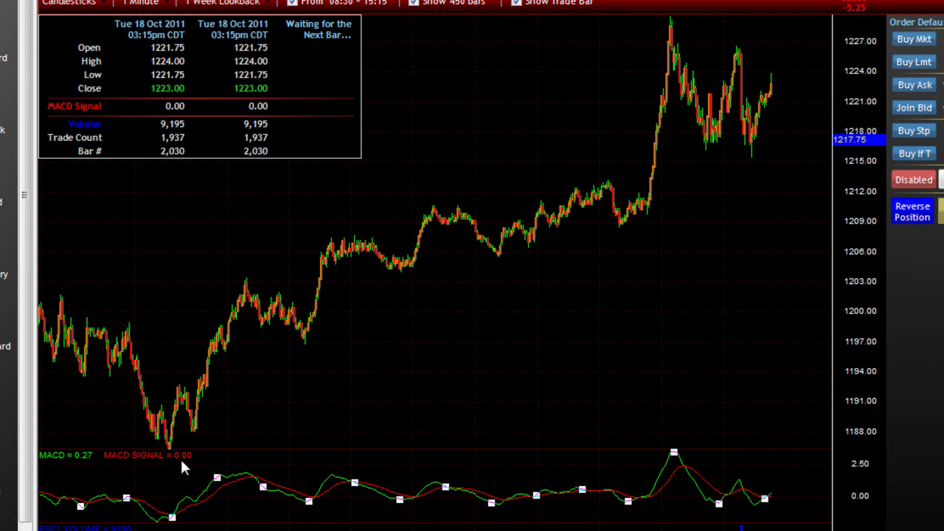
key("Delete")
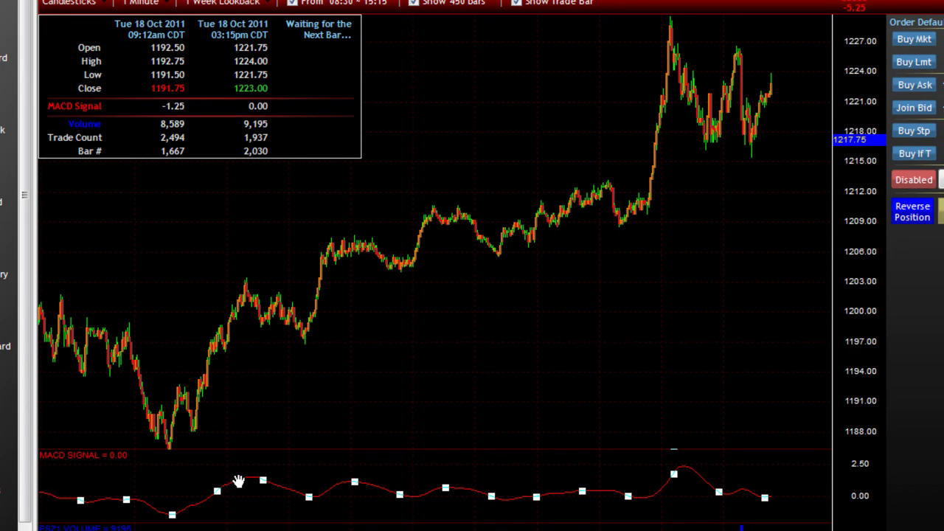
key("Delete")
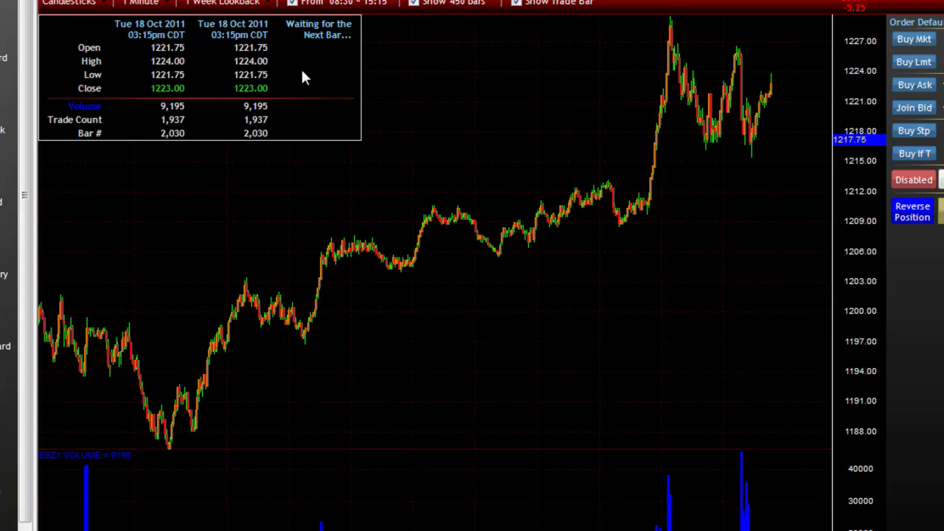
Add a Detrended Price Oscillator on ESZ1.OPEN with 14 periods, a Simple moving average and red color
left_click(325, 1)
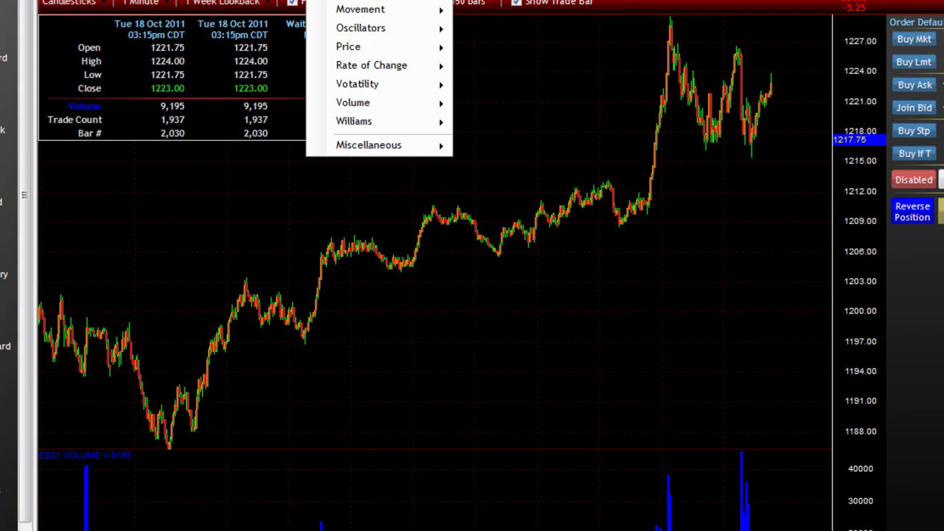
mouse_move(356, 49)
left_click(477, 48)
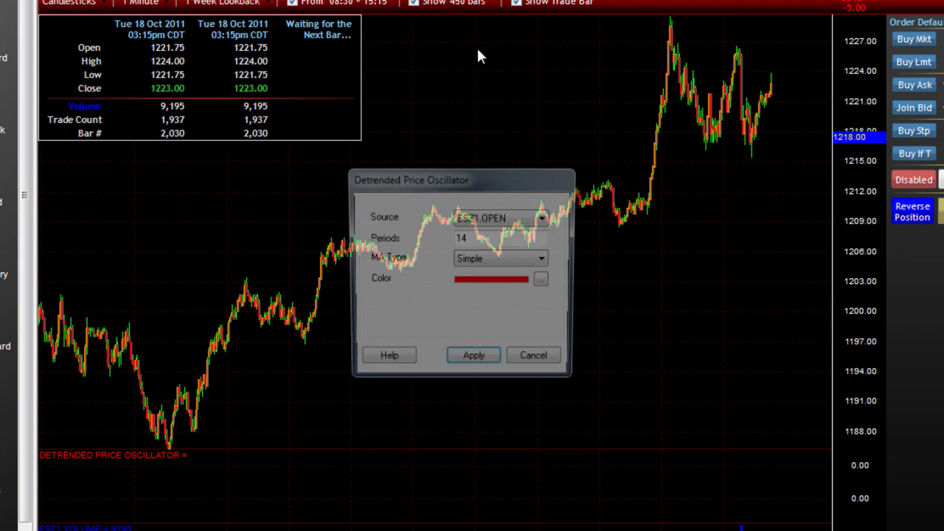
left_click(476, 361)
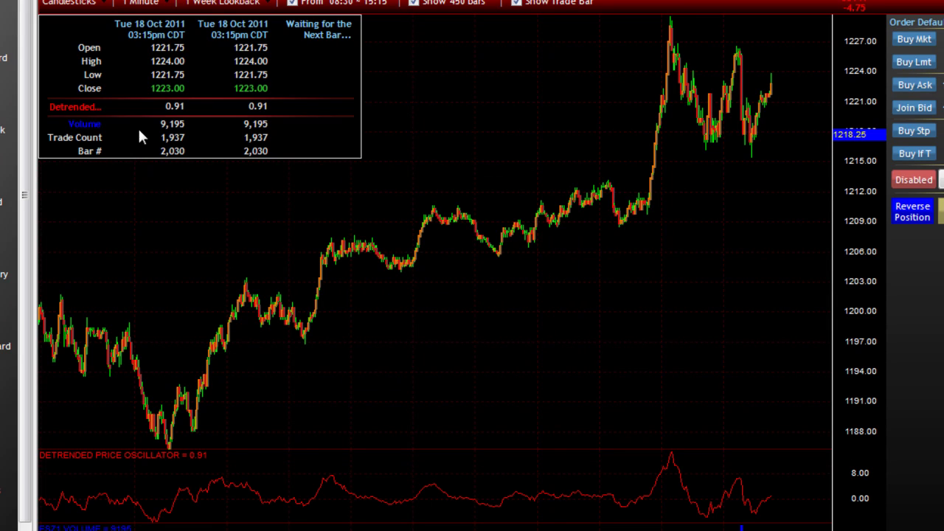
right_click(88, 107)
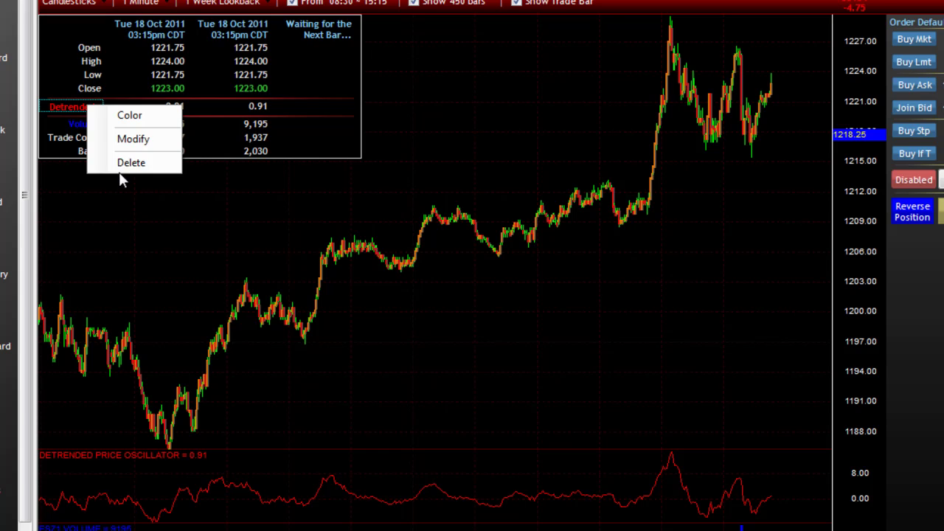
left_click(219, 478)
left_click(219, 478)
right_click(218, 478)
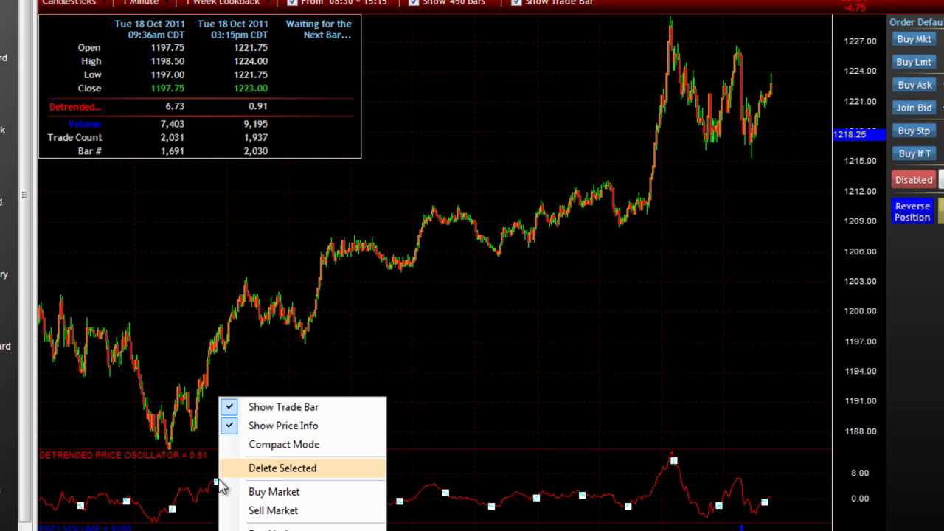
left_click(217, 480)
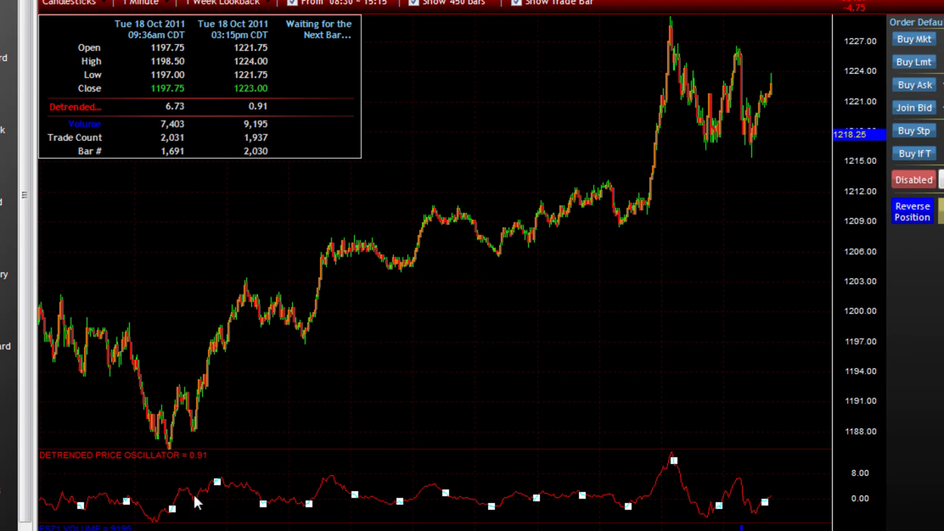
right_click(193, 490)
Change the Detrended Price Oscillator's source to ESZ1.LOW and apply it to the chart
double_click(183, 483)
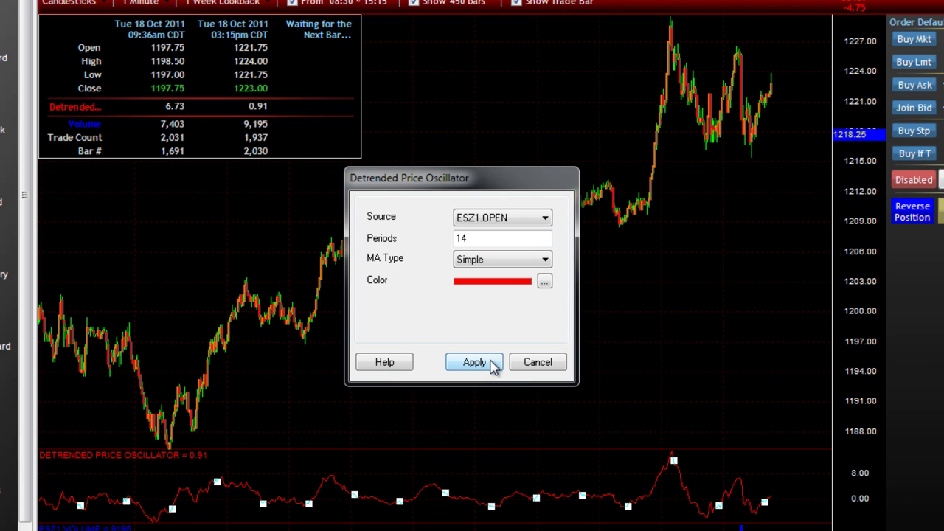
left_click(515, 217)
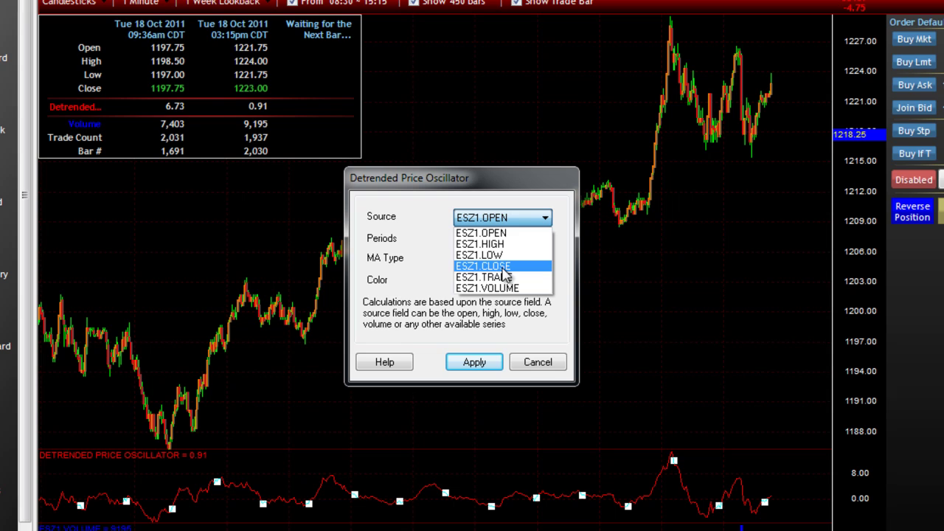
left_click(508, 277)
left_click(487, 219)
left_click(491, 255)
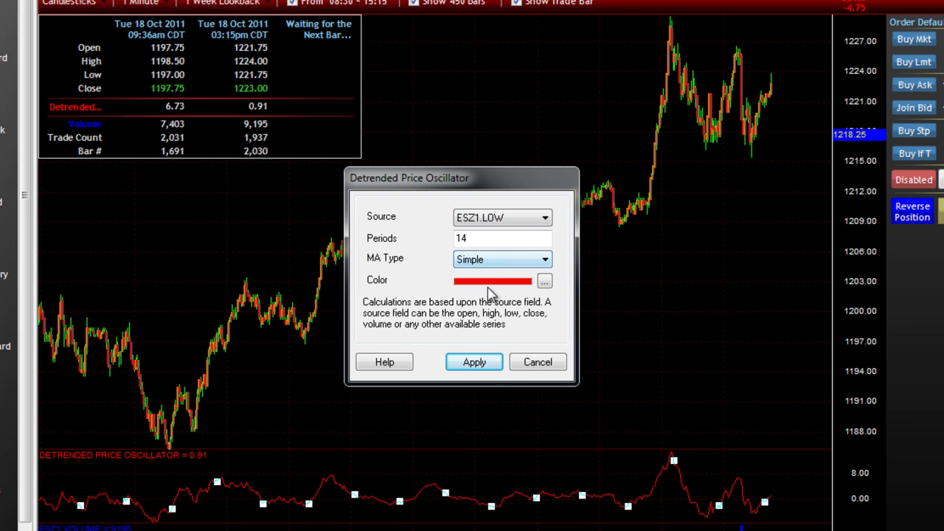
left_click(487, 363)
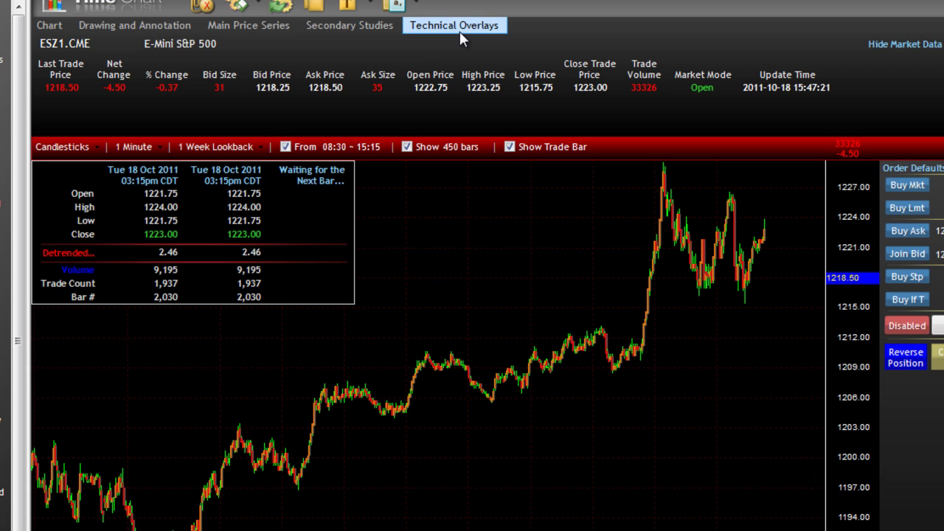
Add a Parabolic SAR overlay on ESZ1 with Min AF 0.02, Max AF 0.2 and a lime green color
left_click(460, 33)
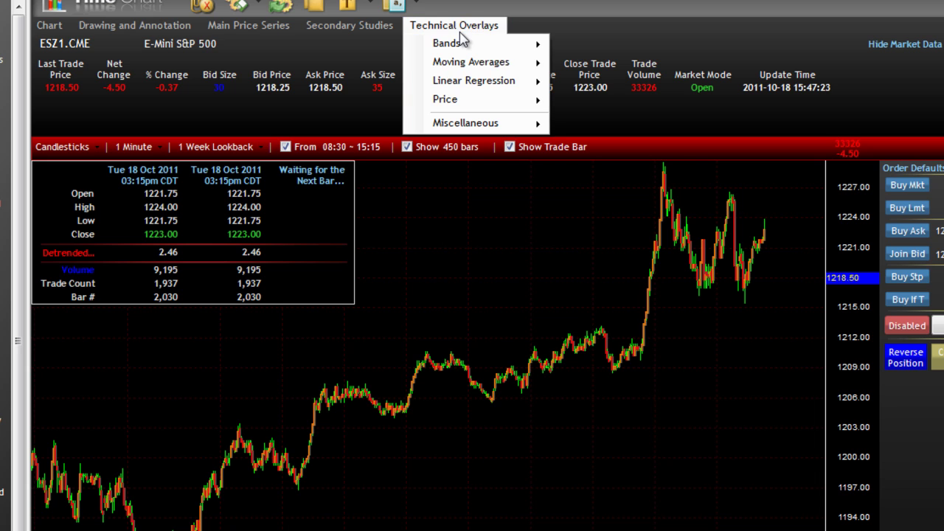
mouse_move(473, 66)
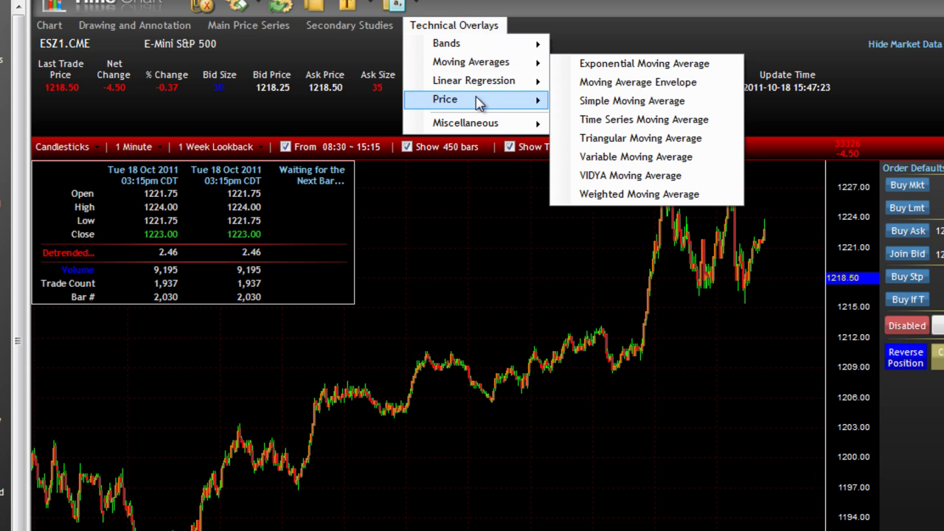
mouse_move(529, 45)
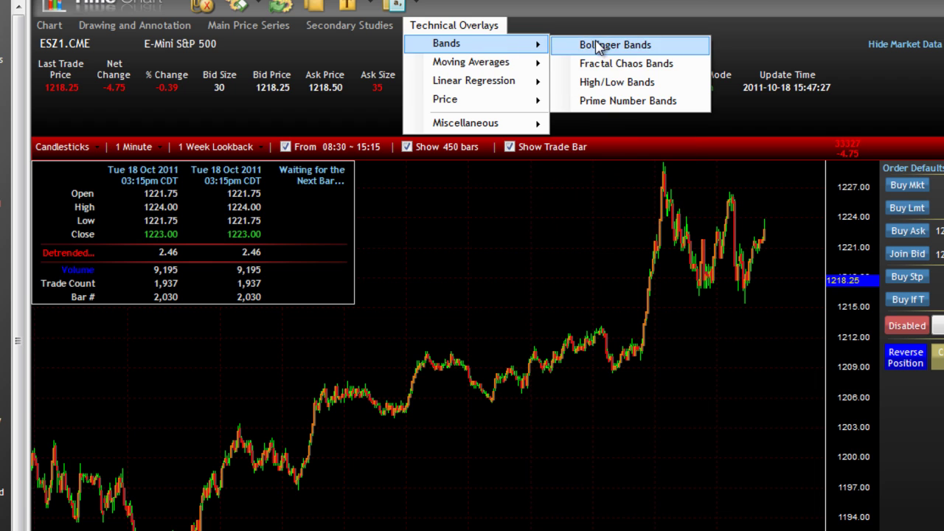
mouse_move(522, 126)
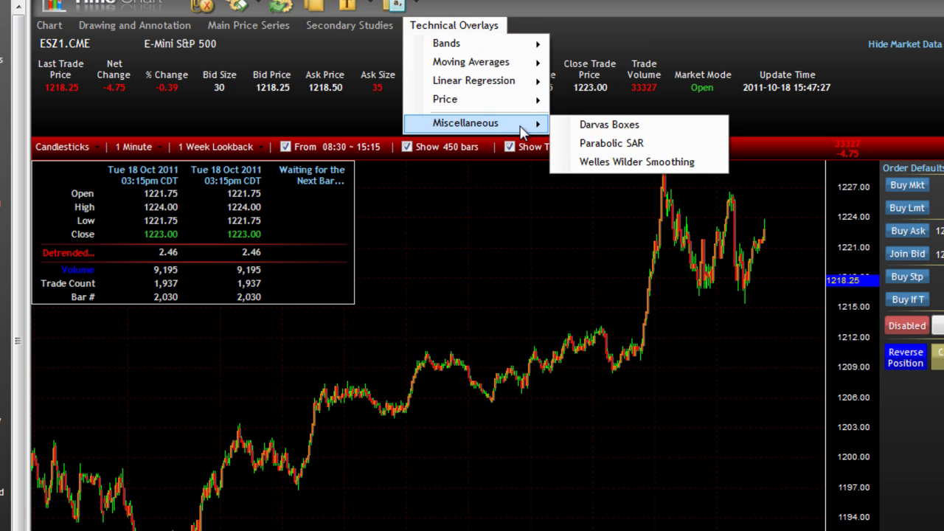
left_click(590, 143)
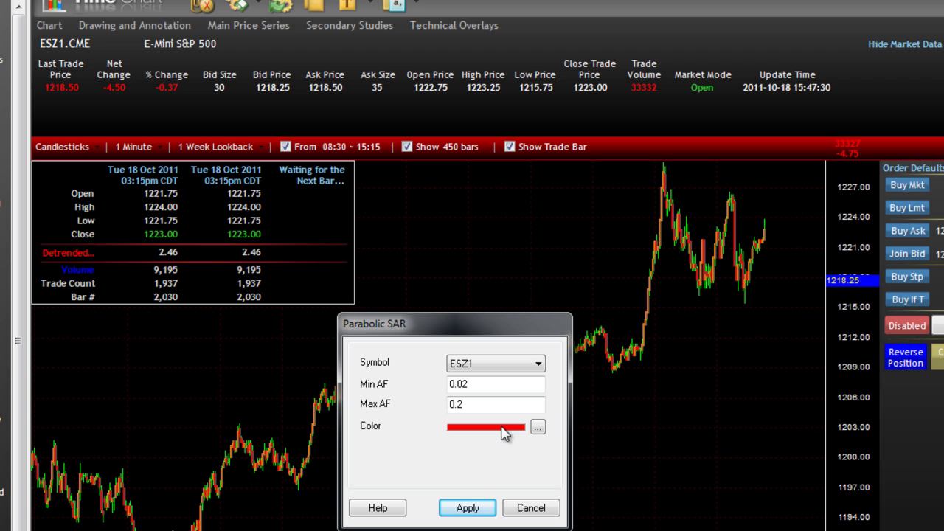
left_click(537, 427)
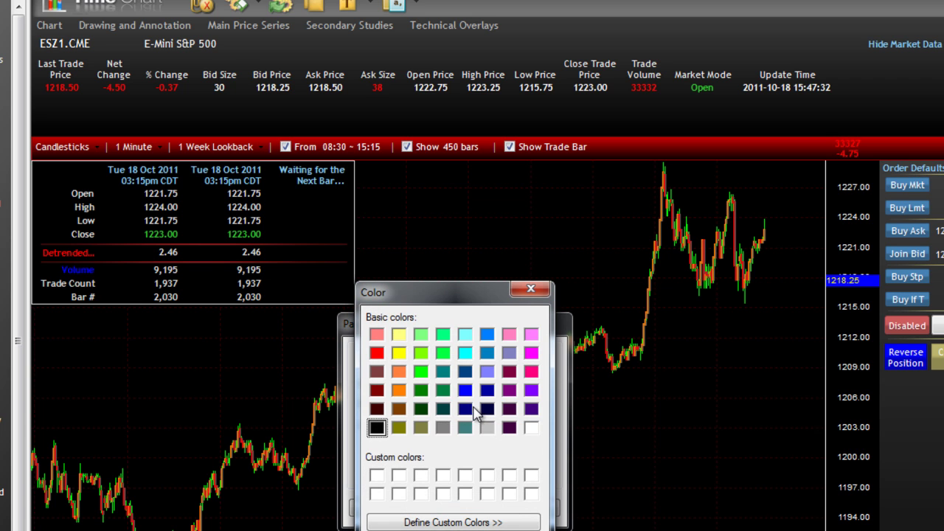
left_click(420, 353)
key("Return")
left_click(460, 508)
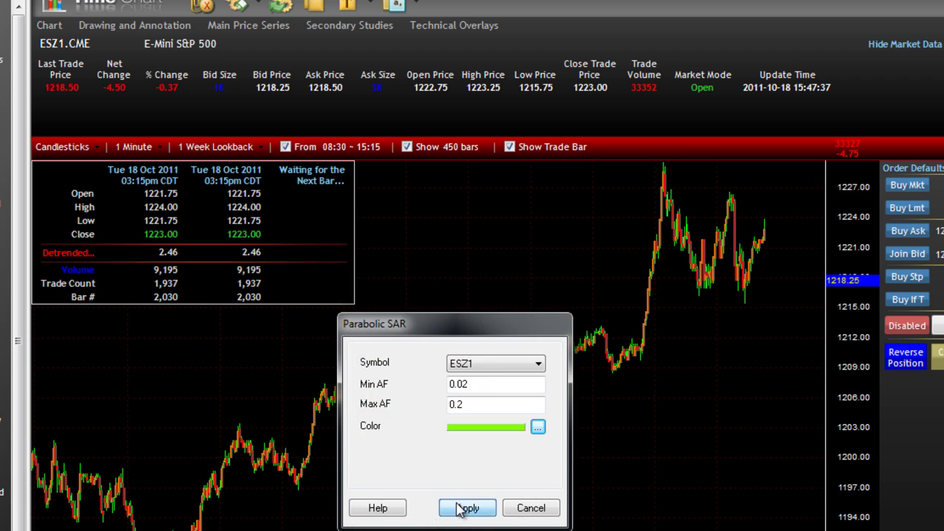
Set the chart to show 45 bars
left_click(460, 147)
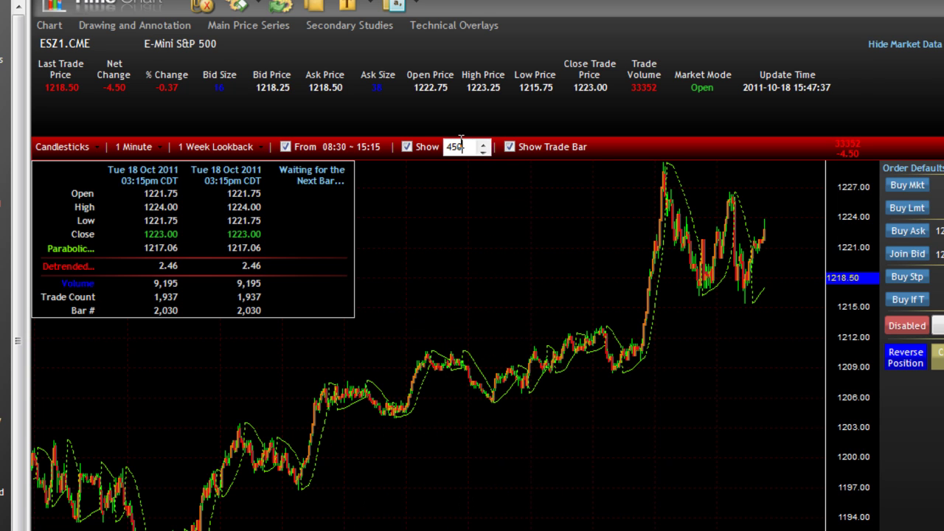
key("Return")
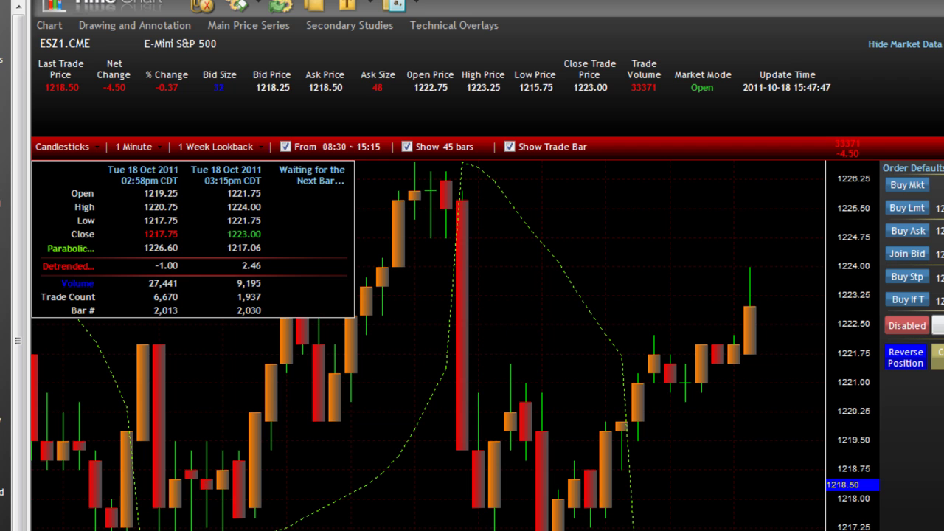
Change the market data header's background color to olive and maximize the chart window
right_click(593, 31)
left_click(617, 42)
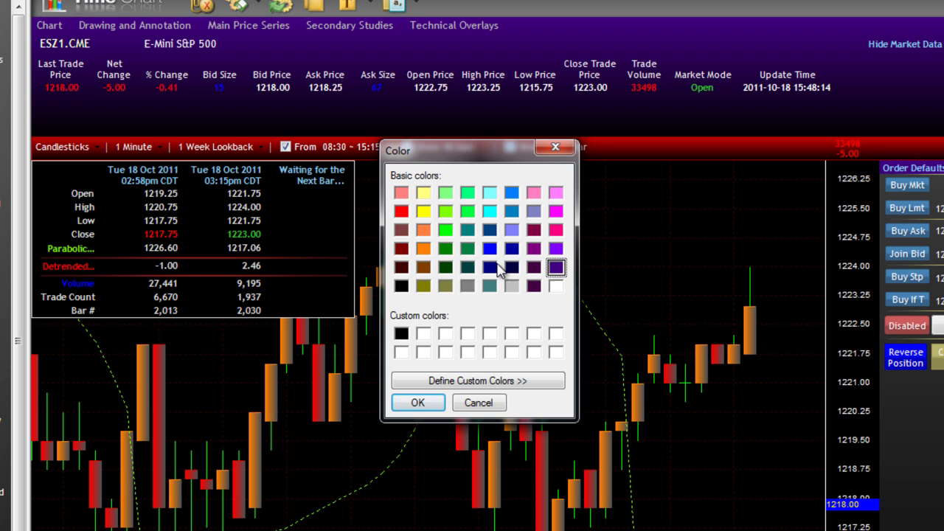
left_click(423, 285)
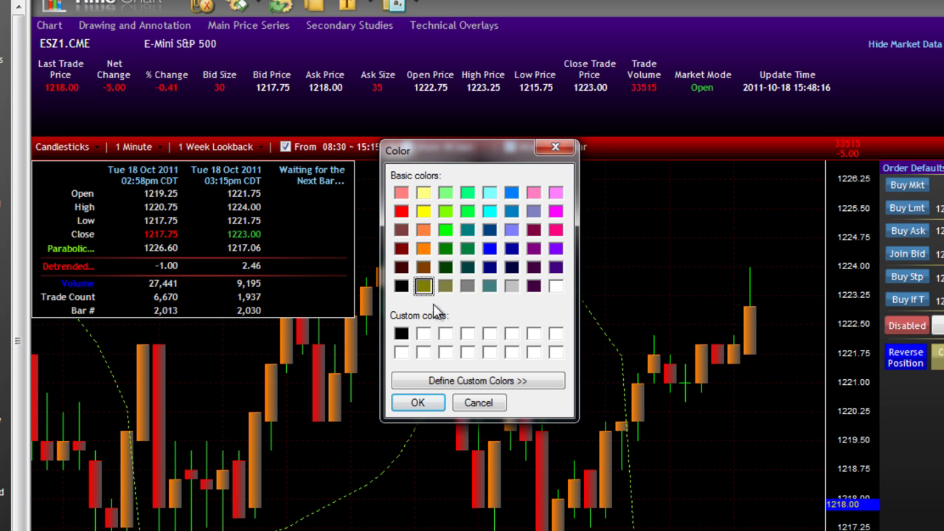
left_click(417, 403)
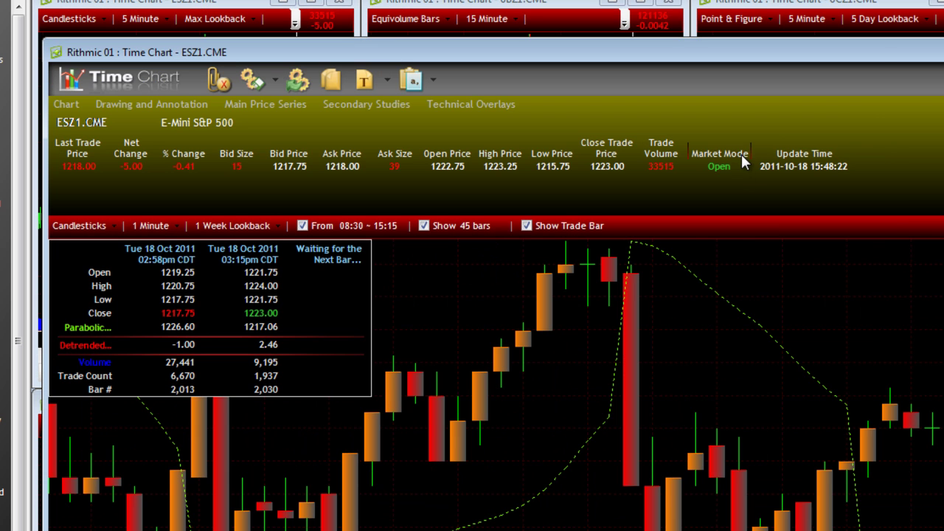
double_click(902, 56)
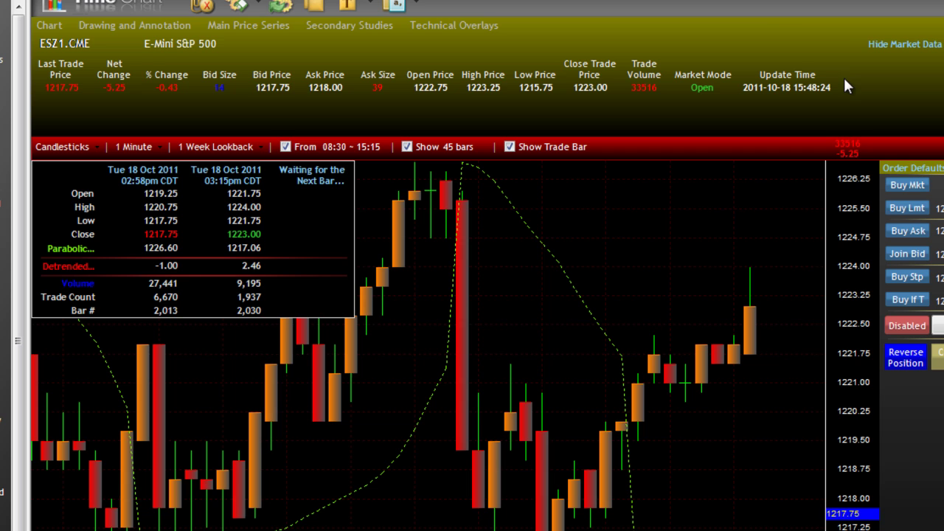
Give the market data header a custom dark teal background with red 26, green 83 and blue 102
right_click(775, 38)
left_click(801, 47)
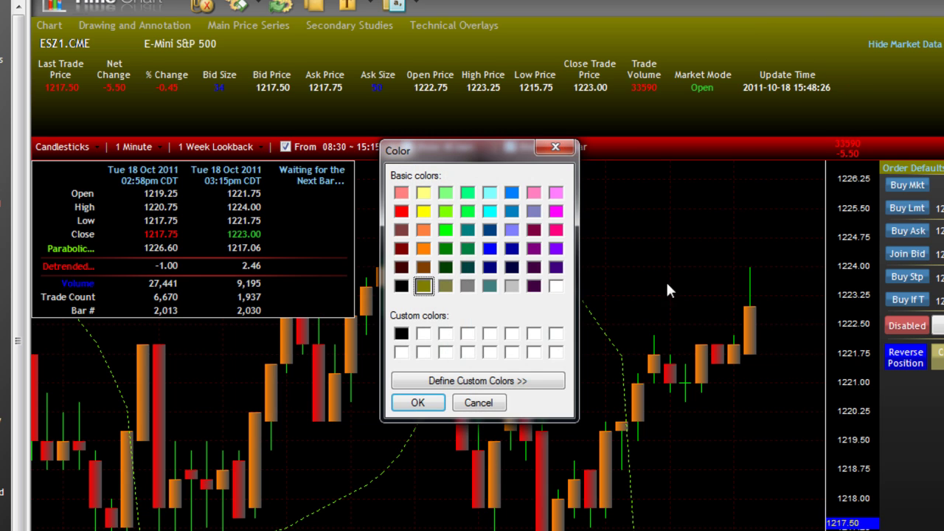
left_click(536, 381)
left_click(661, 233)
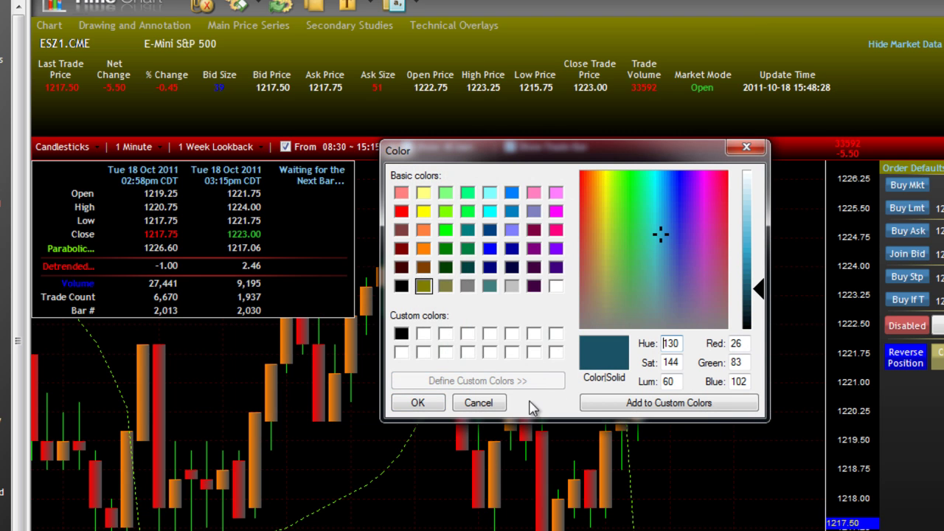
left_click(428, 403)
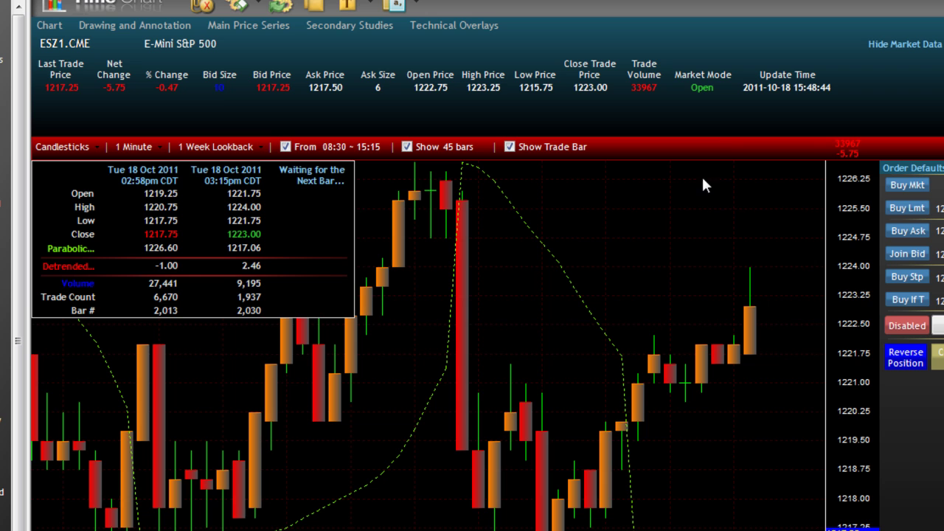
Change the background color of the chart settings bar to bright green
right_click(729, 146)
left_click(771, 156)
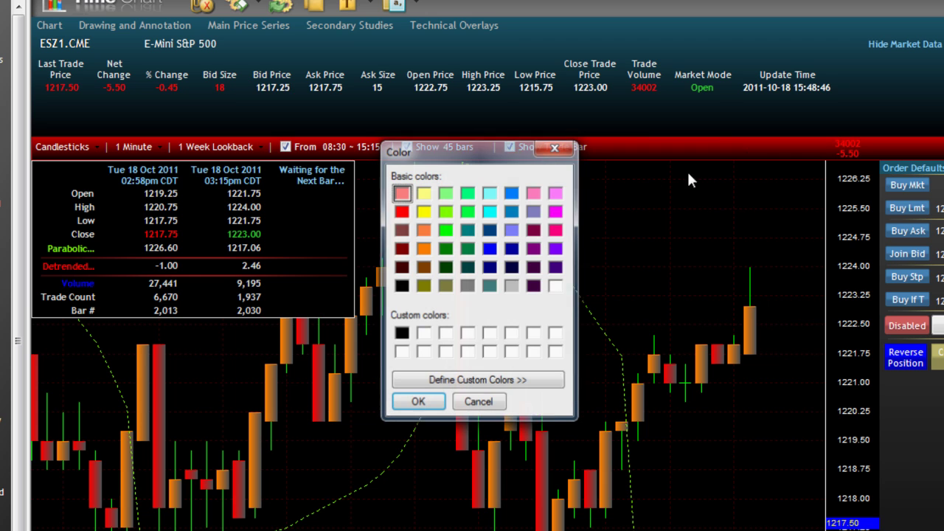
left_click(468, 212)
left_click(417, 403)
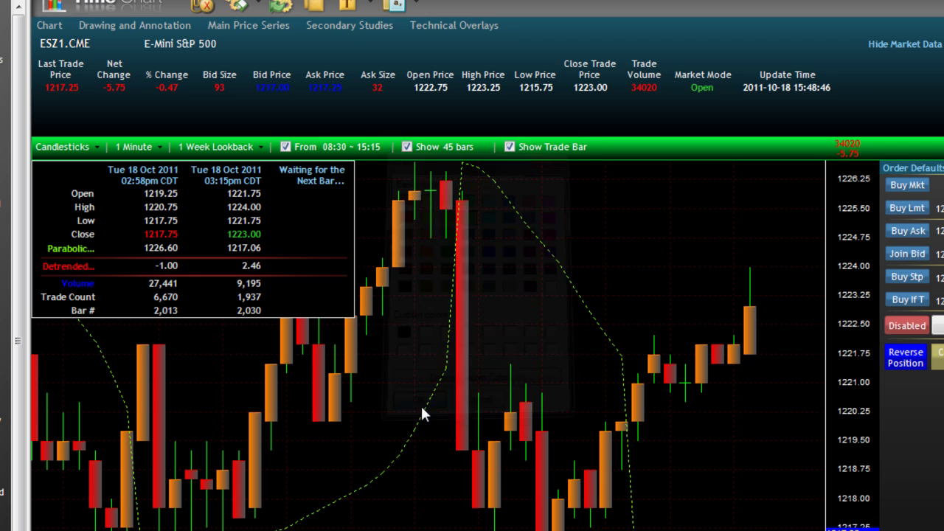
Recolor the background of the chart settings bar dark red
right_click(662, 144)
left_click(674, 154)
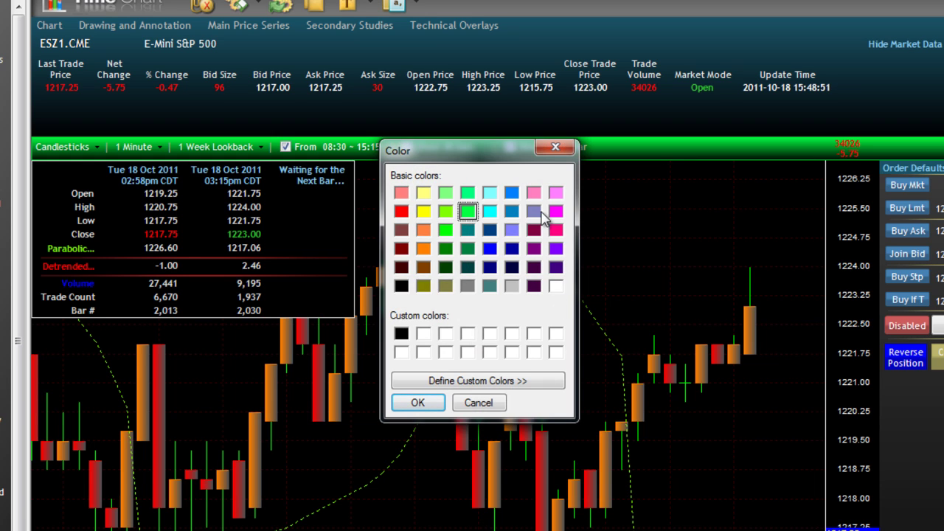
left_click(401, 249)
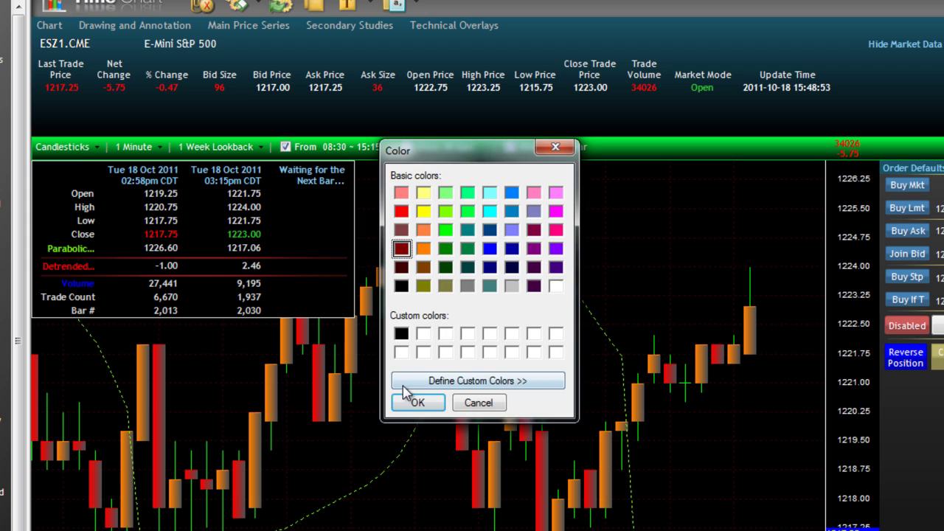
left_click(406, 399)
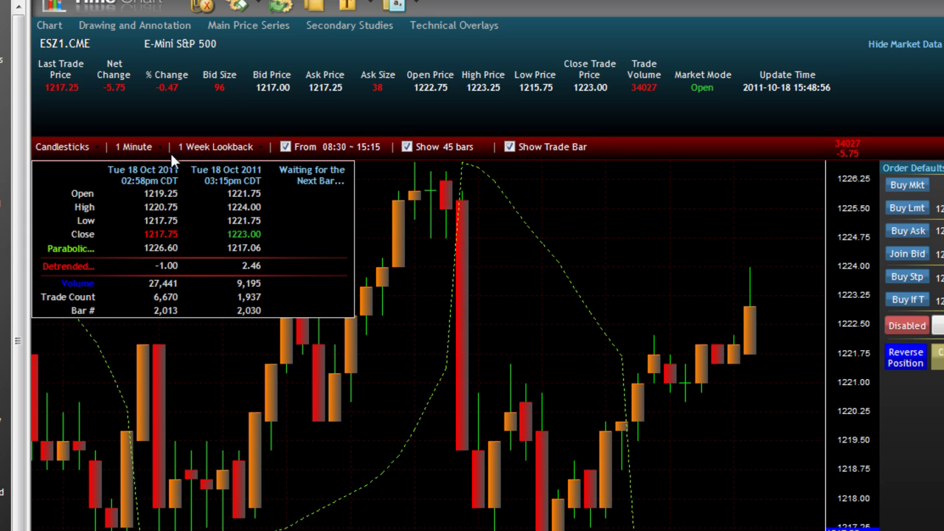
Try the Equivolume Bars and Equivolume Shadow Bars styles on the price chart
left_click(87, 147)
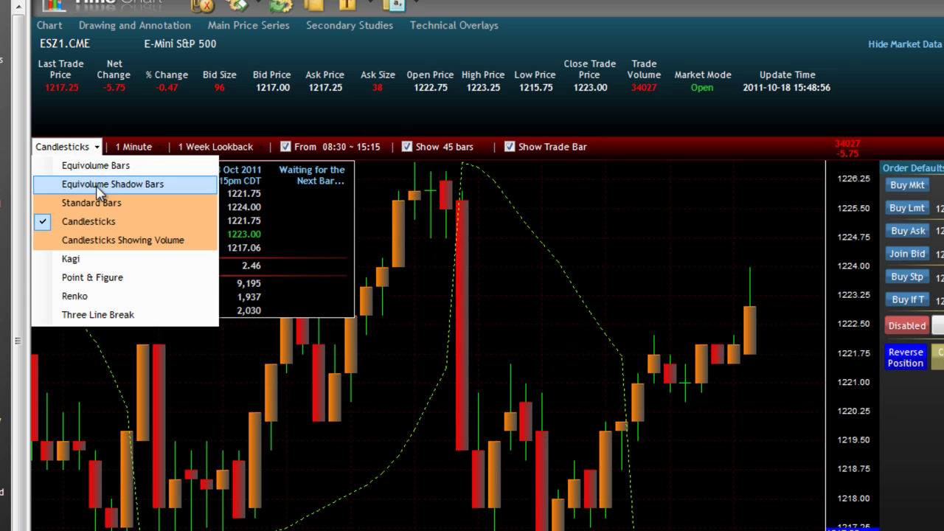
left_click(103, 167)
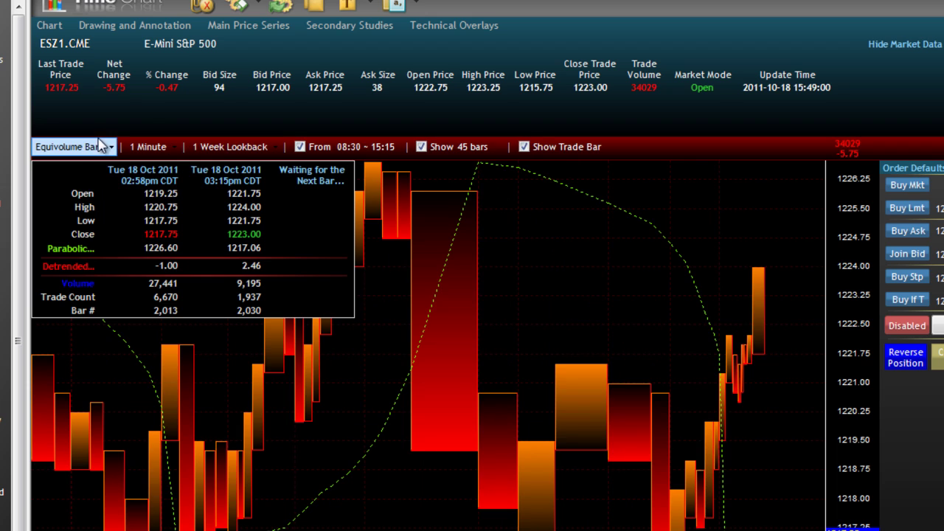
left_click(101, 146)
left_click(81, 182)
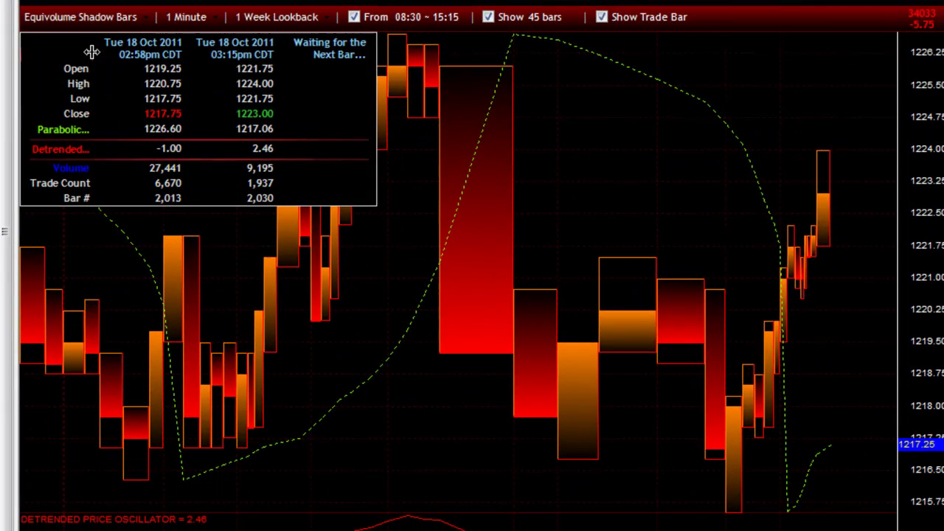
Try the Standard Bars and Three Line Break styles on the price chart
left_click(92, 23)
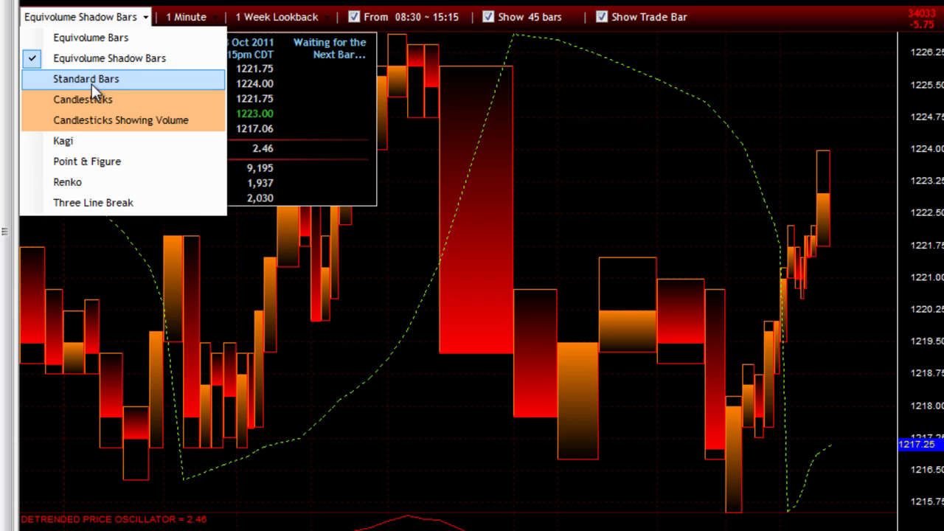
left_click(91, 84)
left_click(93, 24)
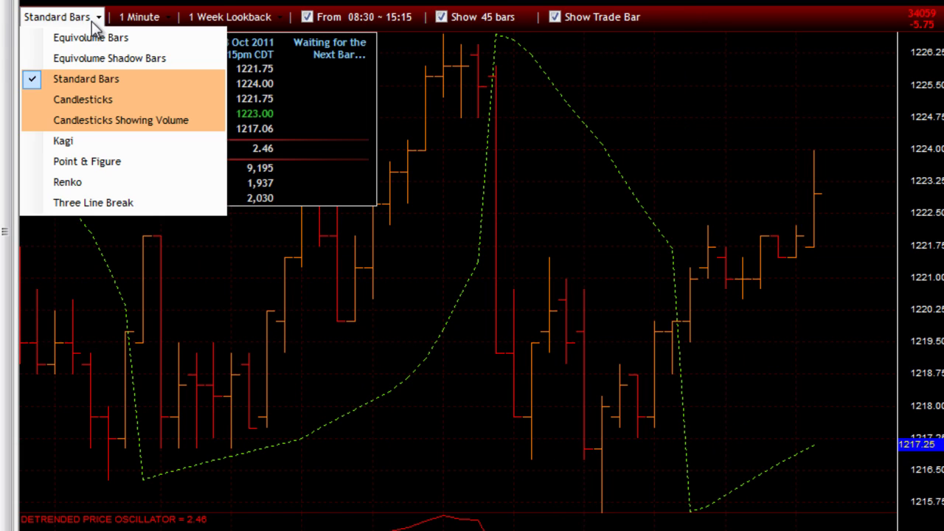
left_click(107, 203)
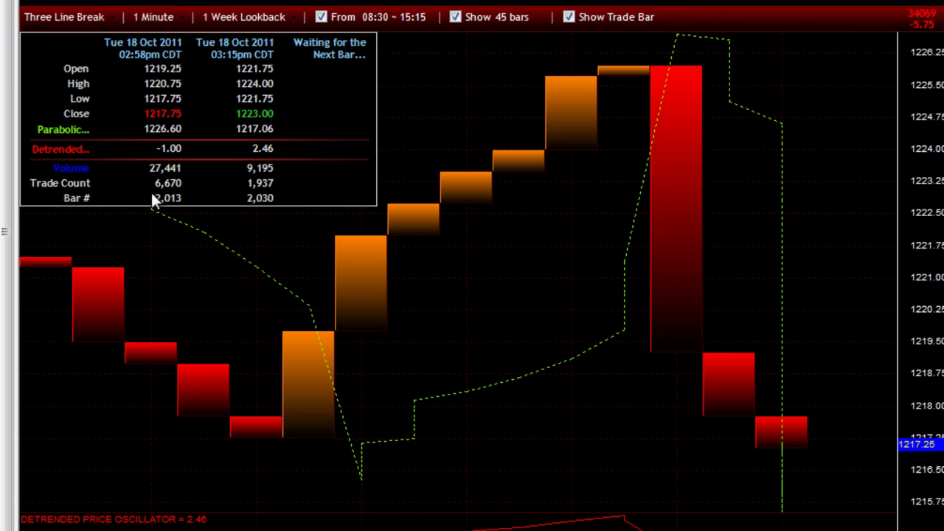
Try the Kagi and Point & Figure styles on the price chart
left_click(87, 20)
left_click(106, 144)
left_click(87, 19)
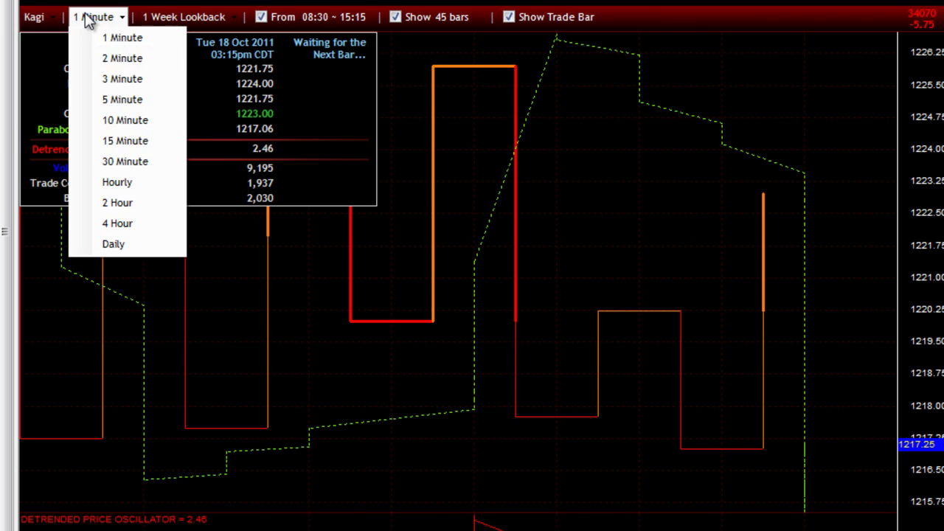
left_click(48, 18)
left_click(59, 159)
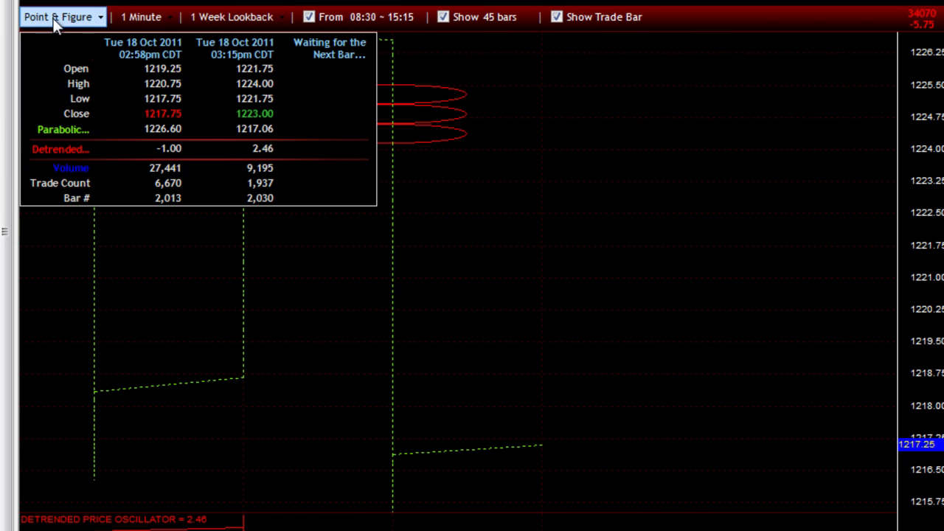
Try the Renko and Candlesticks Showing Volume styles on the price chart
left_click(53, 18)
left_click(58, 184)
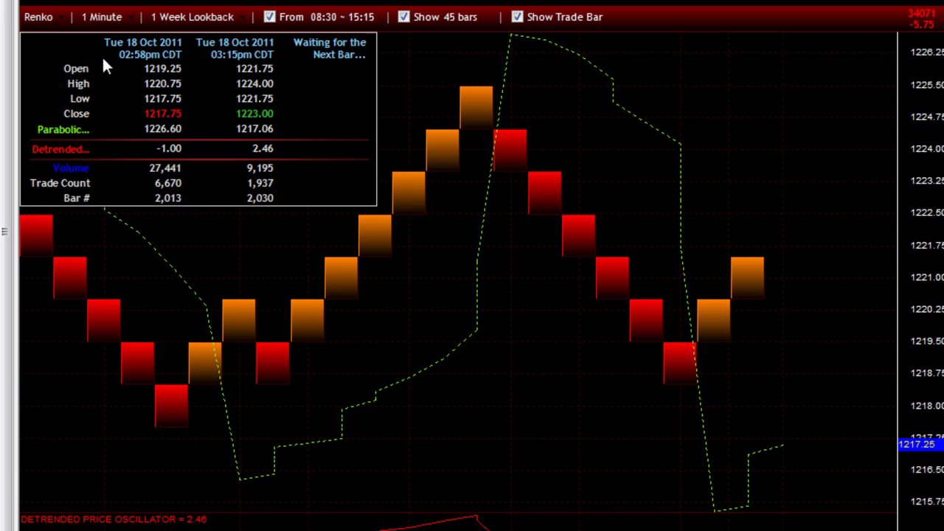
left_click(38, 16)
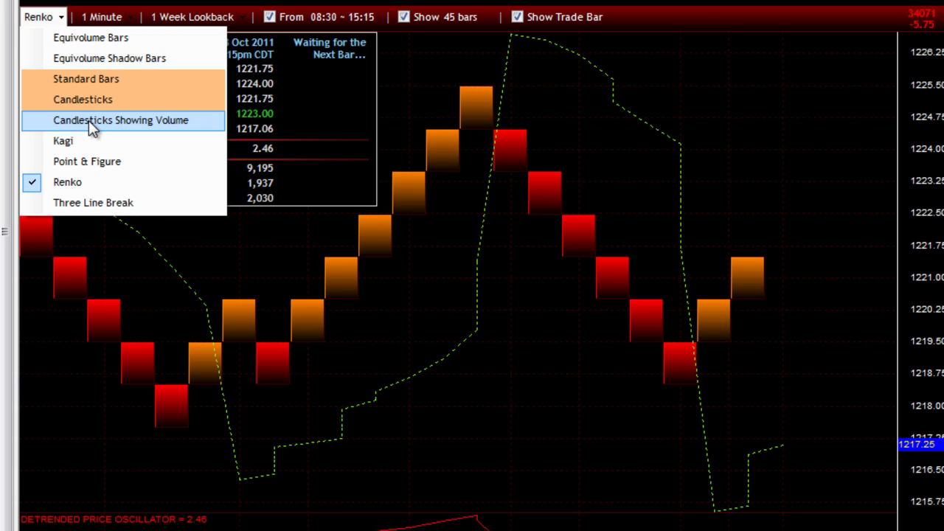
left_click(89, 120)
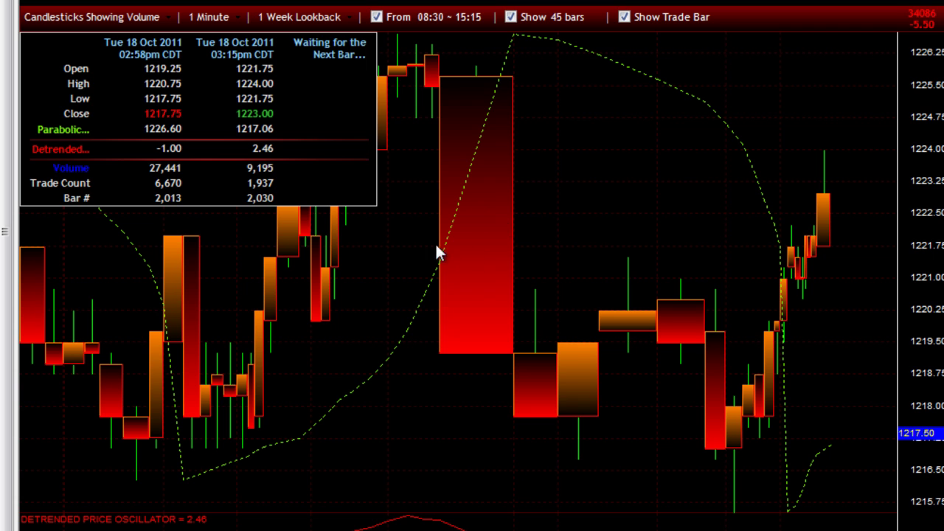
Switch the price chart to plain Candlesticks for comparison and return it to Candlesticks Showing Volume
left_click(116, 16)
left_click(109, 100)
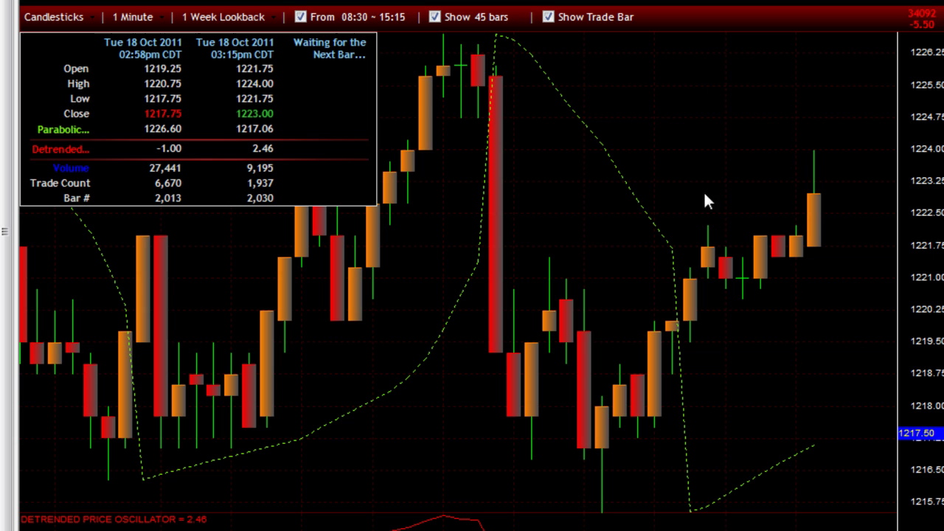
left_click(45, 16)
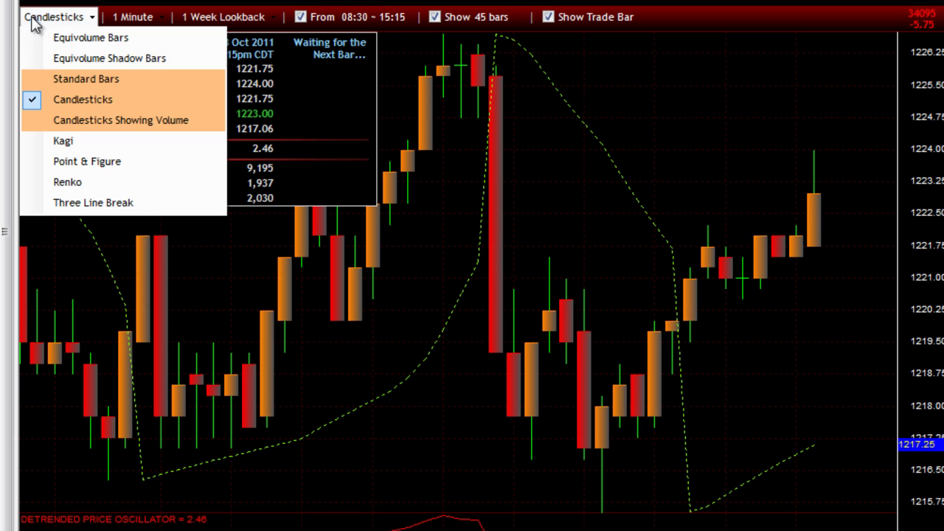
left_click(62, 123)
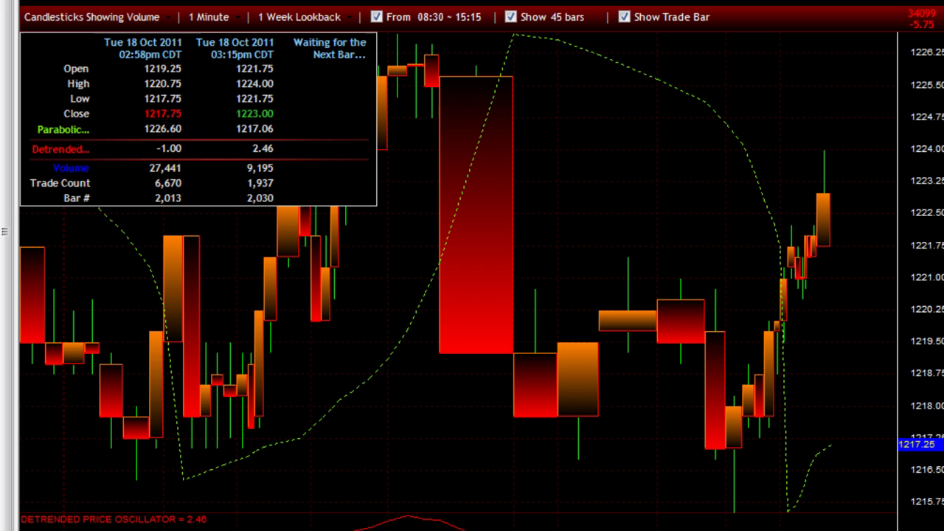
left_click(62, 14)
left_click(70, 123)
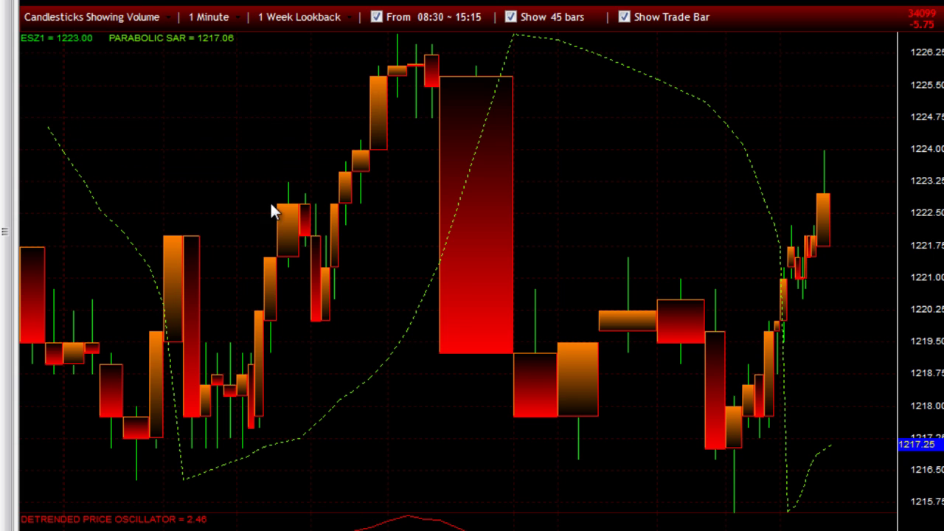
left_click_drag(435, 407, 407, 423)
Try the 2 Hour and 5 Minute bar intervals on the price chart
left_click(220, 19)
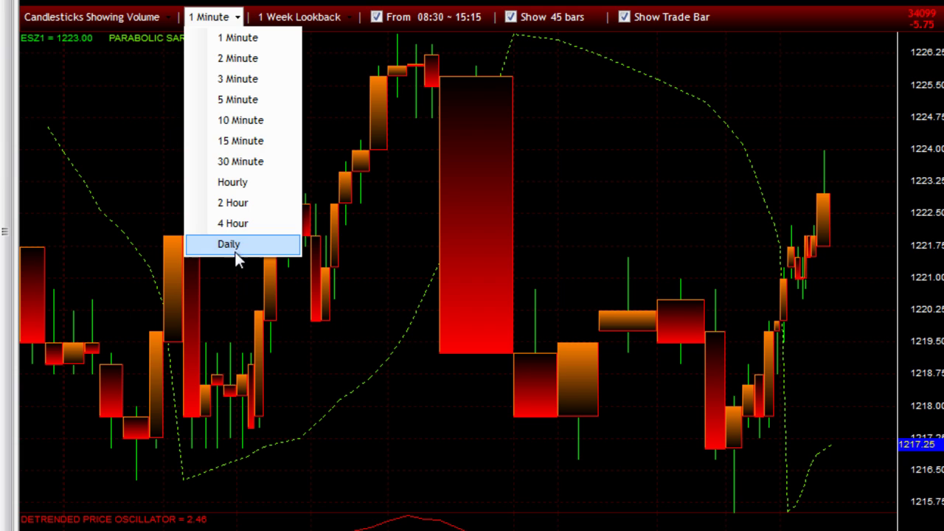
left_click(227, 204)
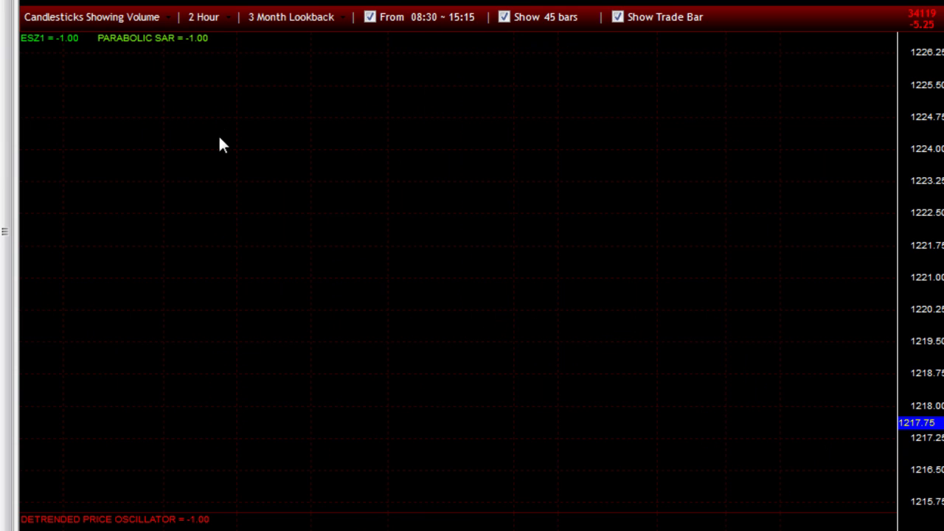
left_click(207, 21)
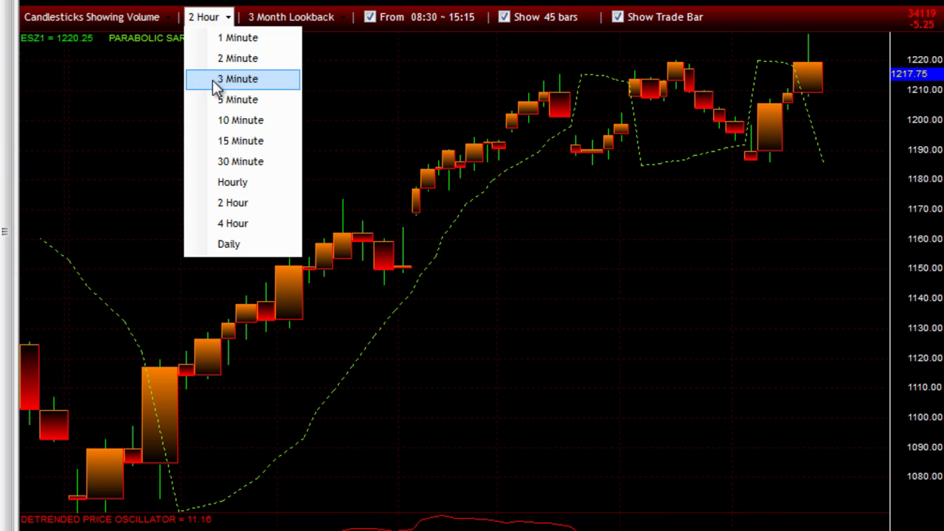
left_click(213, 99)
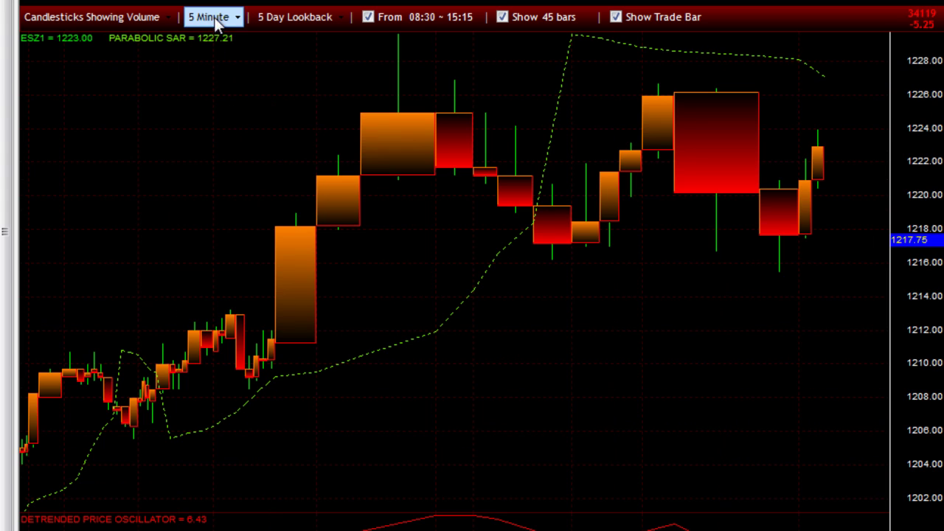
Try the Daily bar interval on the price chart and set the interval back to 5 Minute
left_click(210, 17)
left_click(222, 246)
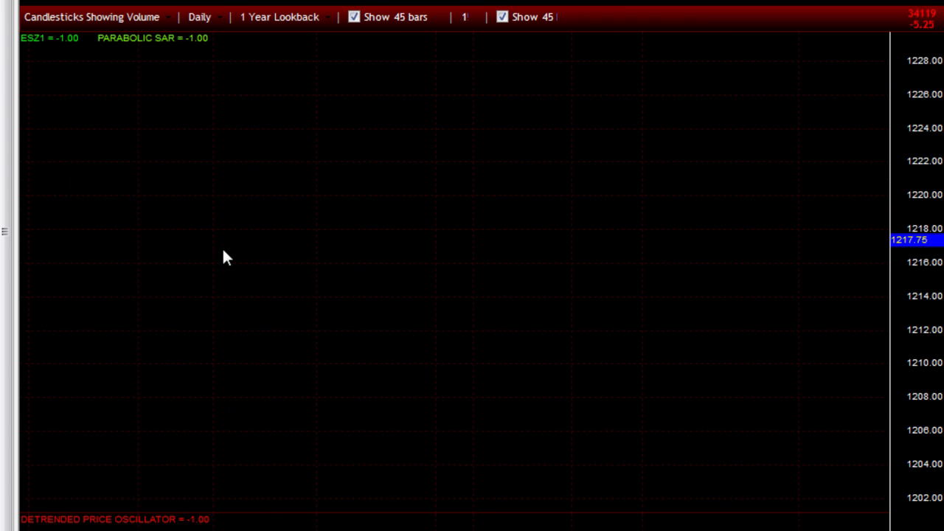
left_click(210, 18)
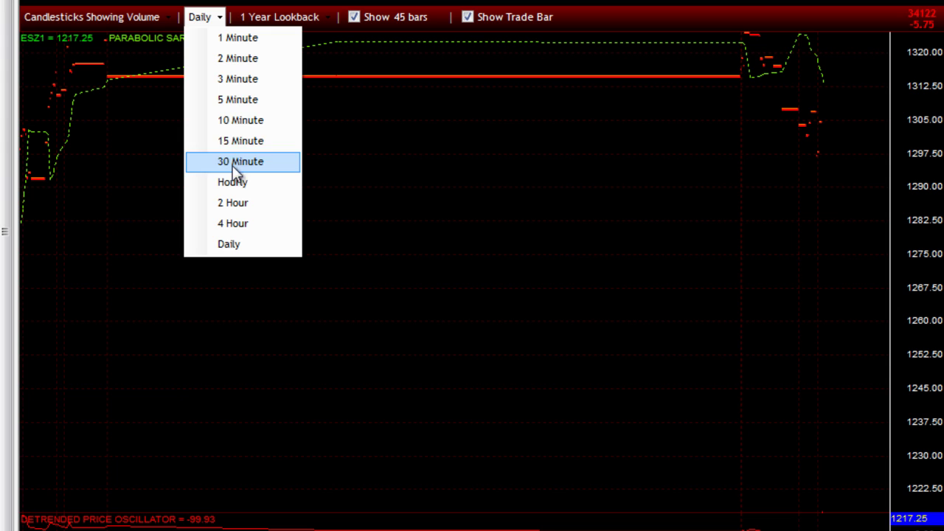
left_click(243, 101)
Set the chart's lookback period to Max Lookback
left_click(308, 19)
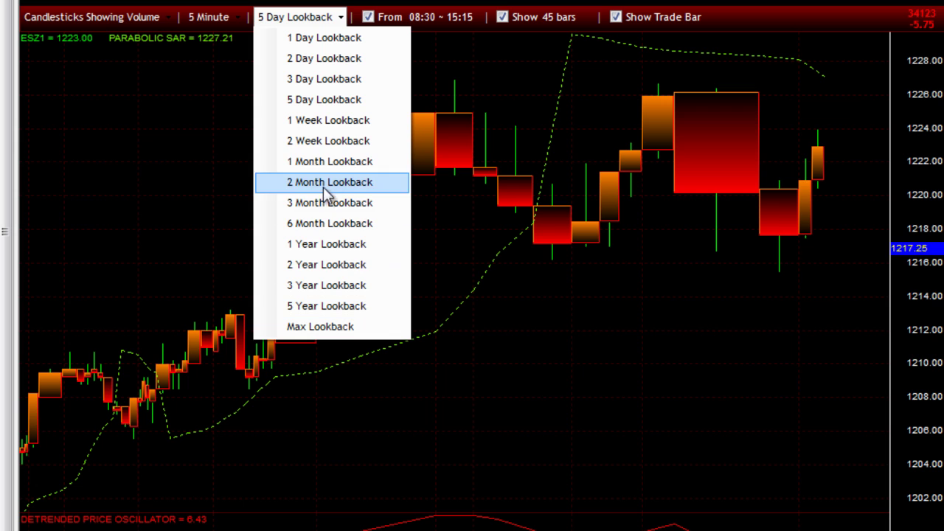
left_click(240, 108)
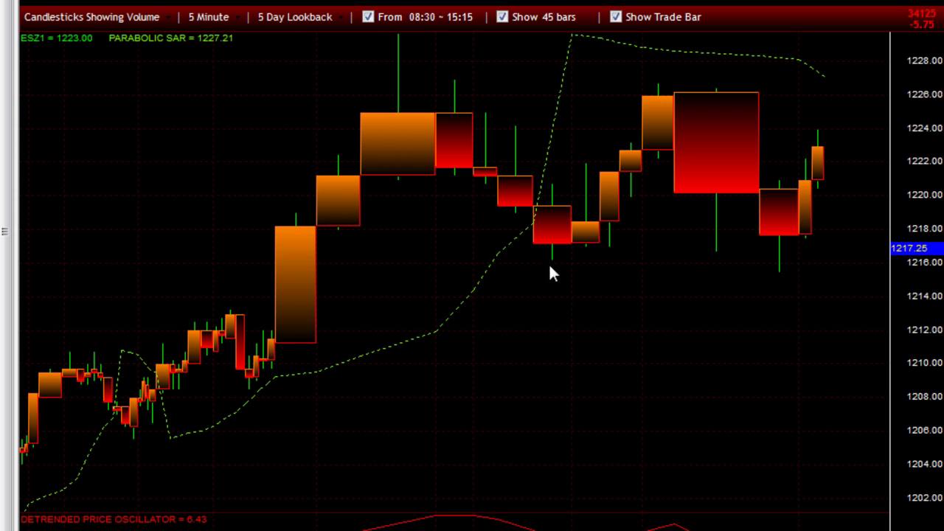
left_click(313, 18)
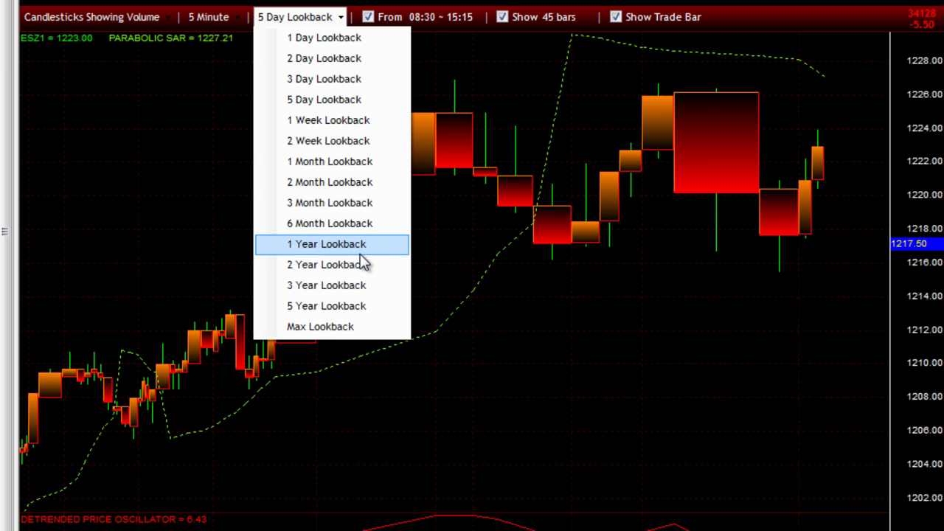
left_click(357, 330)
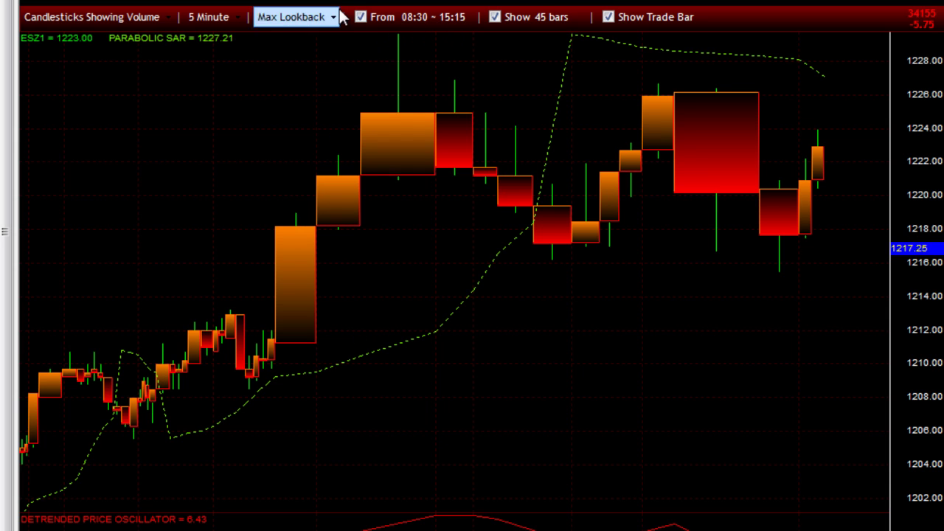
Change the start of the chart's displayed session time to 12:30
left_click(404, 26)
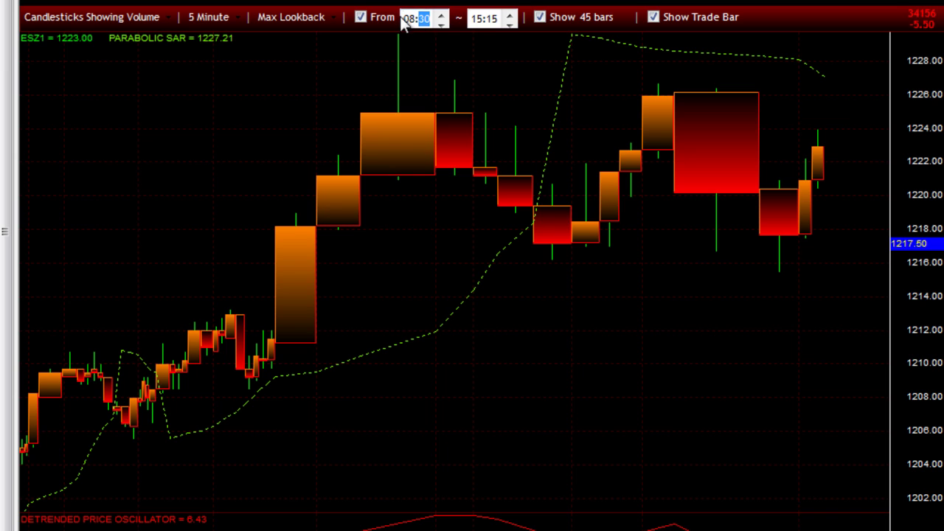
left_click(416, 21)
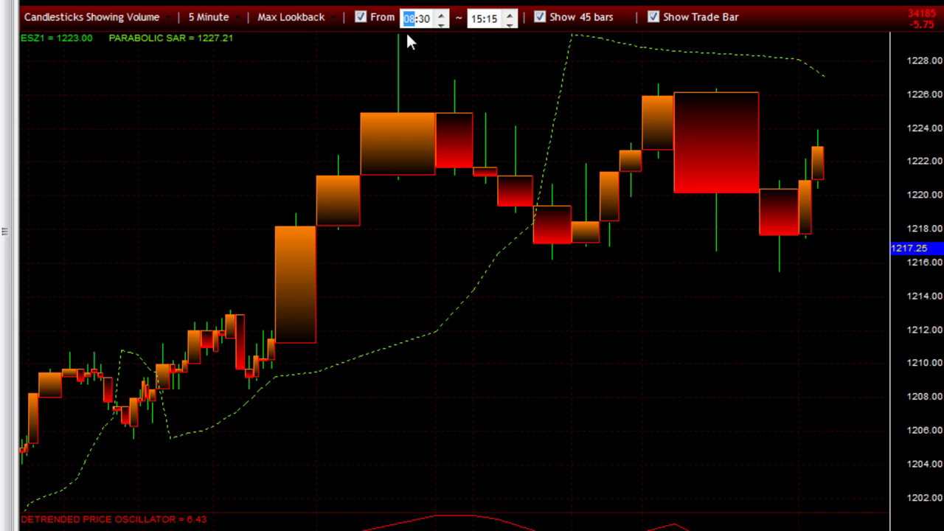
left_click(441, 16)
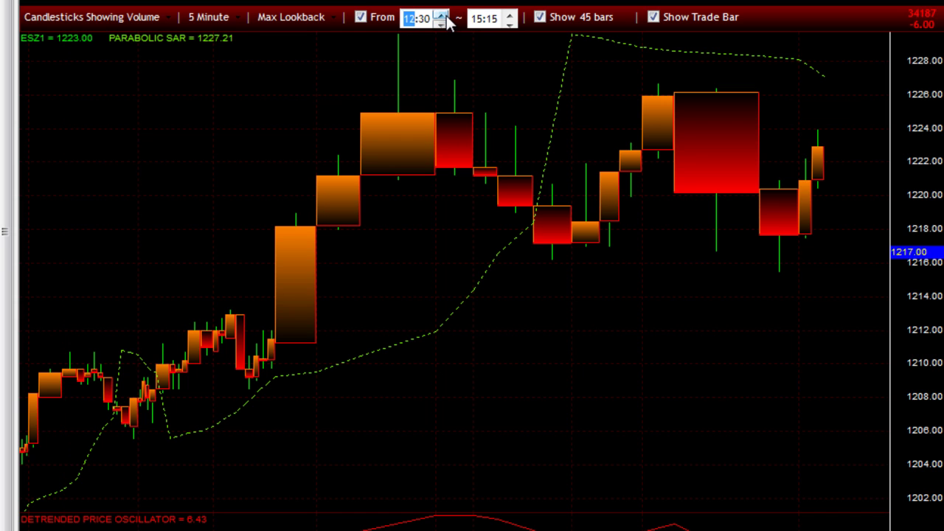
left_click(446, 42)
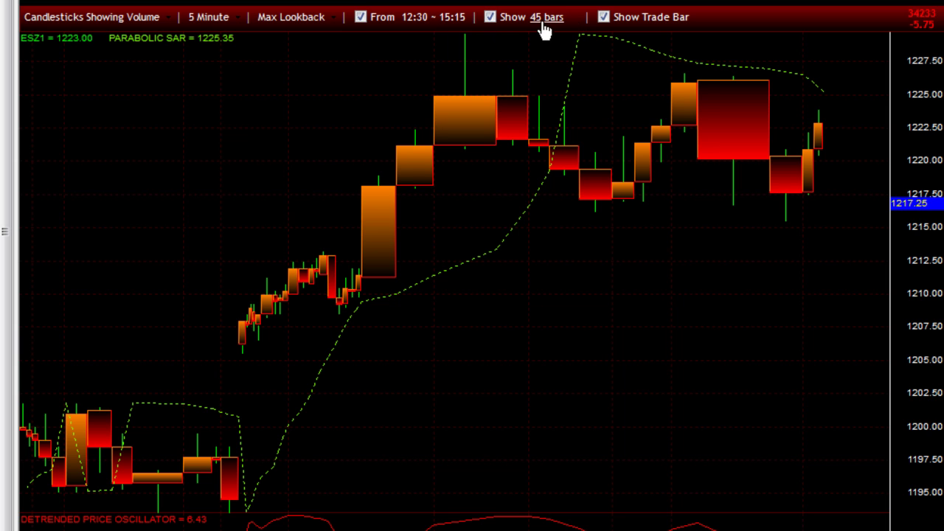
Turn the limit on displayed bars off and back on, and try a limit of 5 bars
left_click(490, 18)
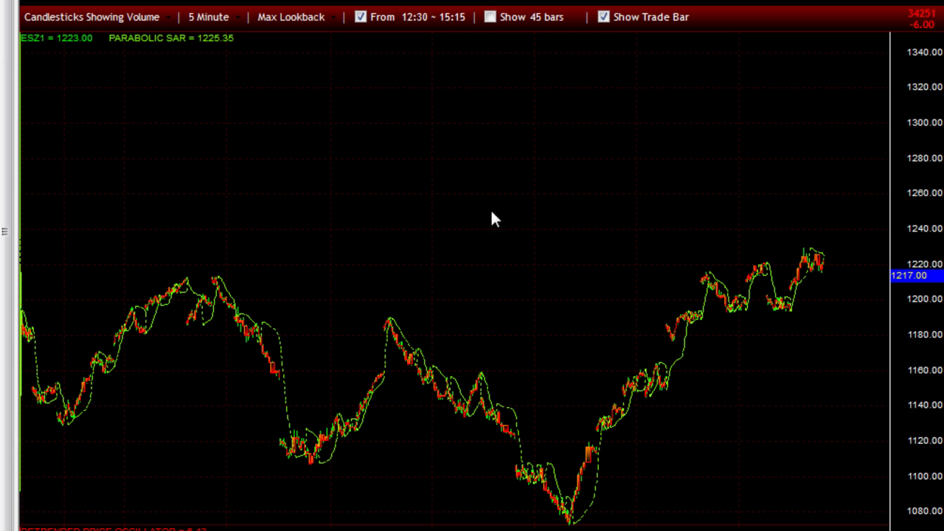
left_click(490, 17)
left_click(531, 21)
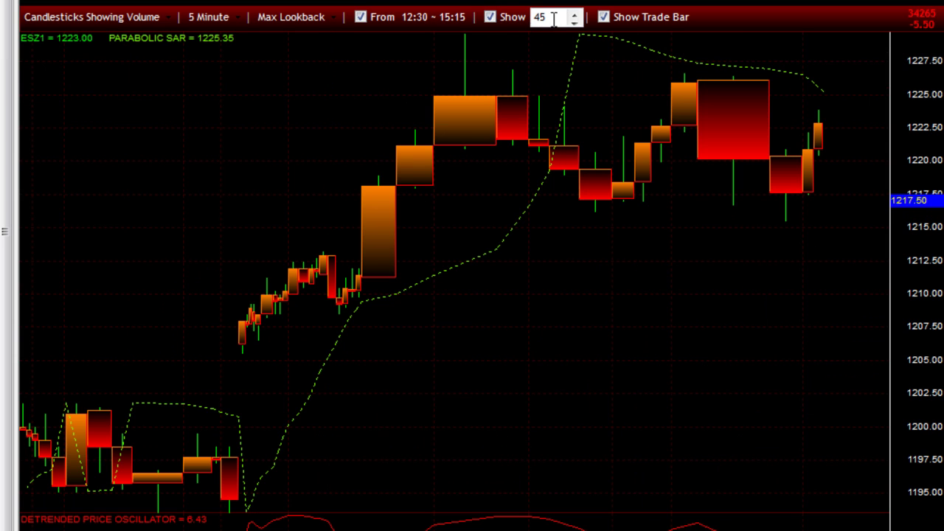
left_click_drag(553, 18, 522, 10)
type("5")
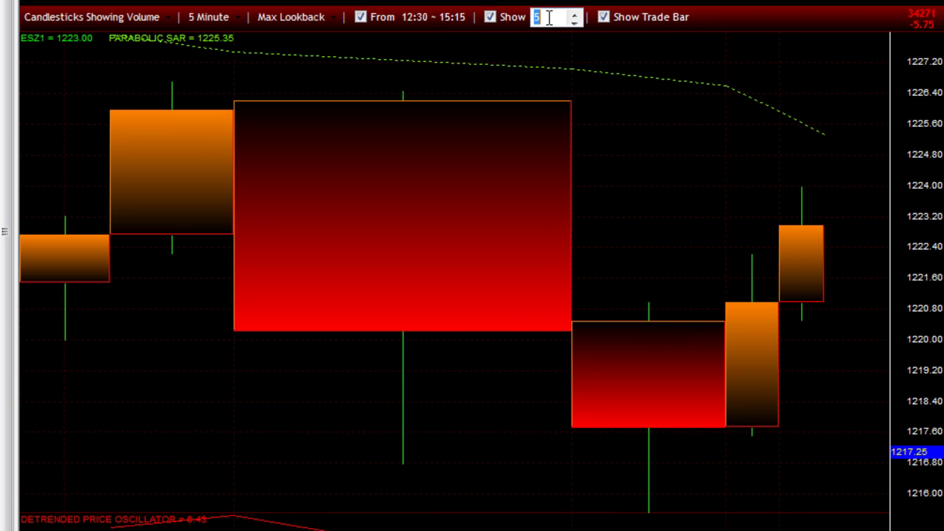
Try showing 480 bars on the chart and set the displayed bar count to 50
double_click(537, 17)
type("80")
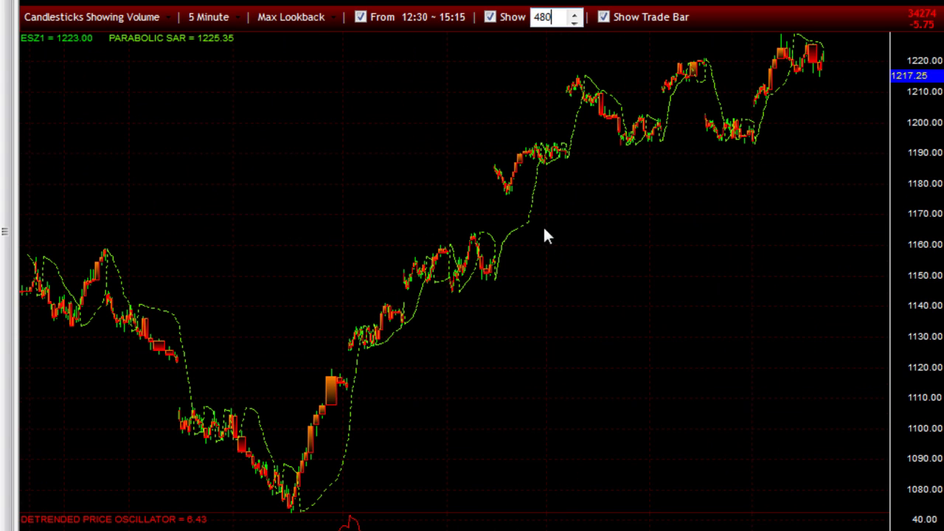
double_click(555, 18)
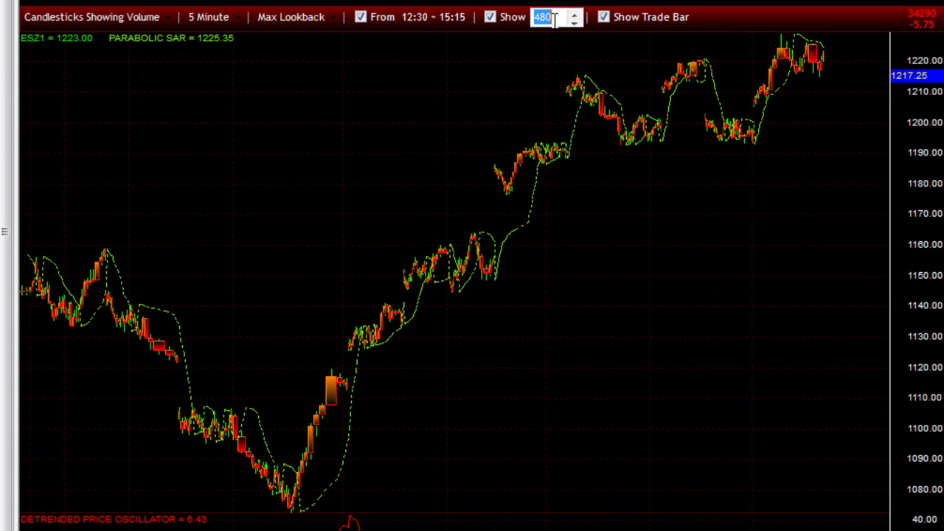
type("50")
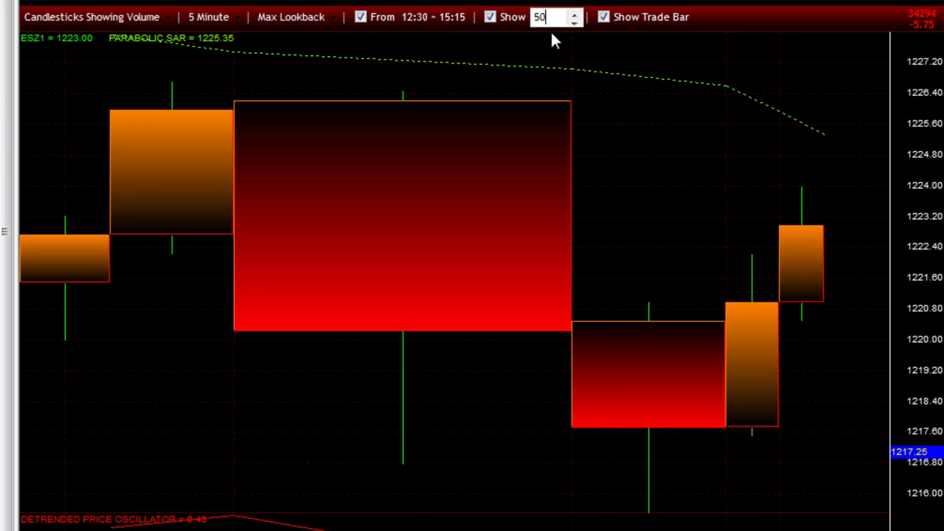
left_click(511, 323)
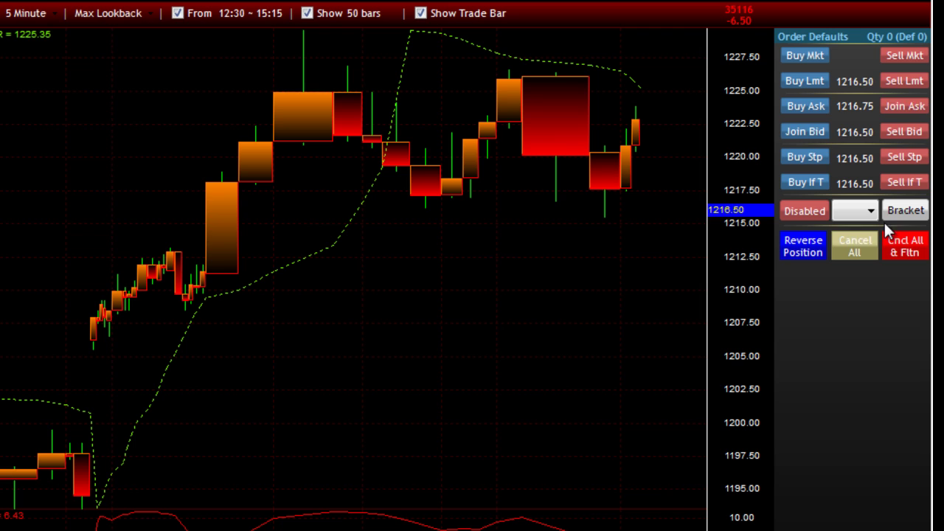
Hide the trade bar beside the price chart
left_click(429, 13)
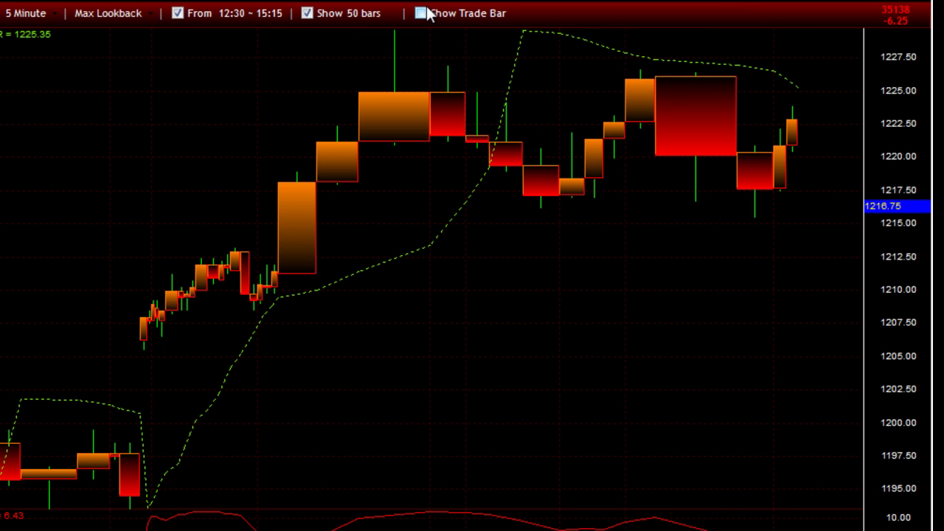
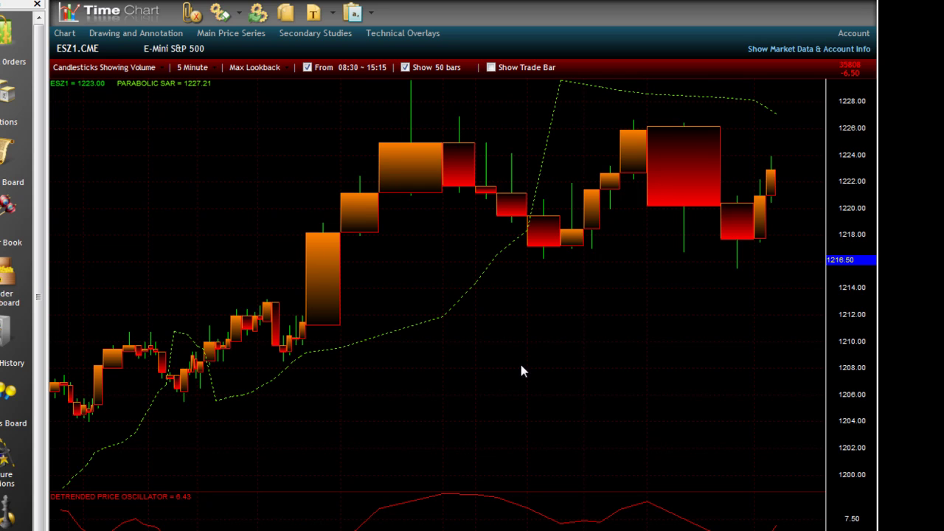
Toggle the trade bar on and off from within the price chart, and reopen the chart's display and order options
right_click(186, 169)
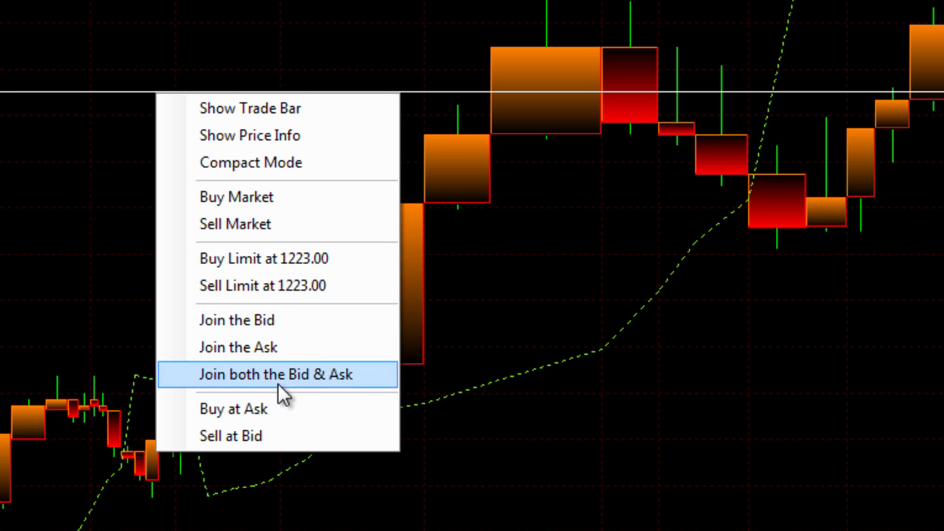
left_click(296, 108)
right_click(243, 77)
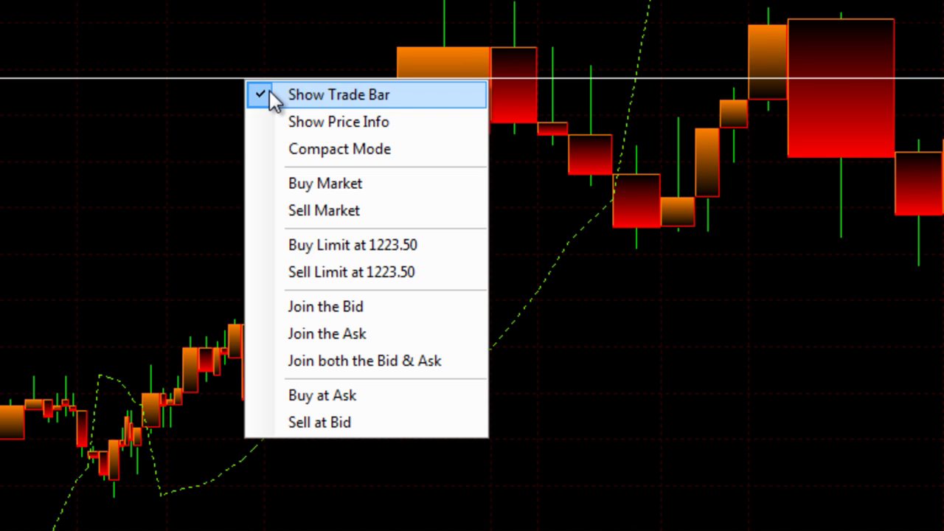
left_click(269, 90)
right_click(270, 168)
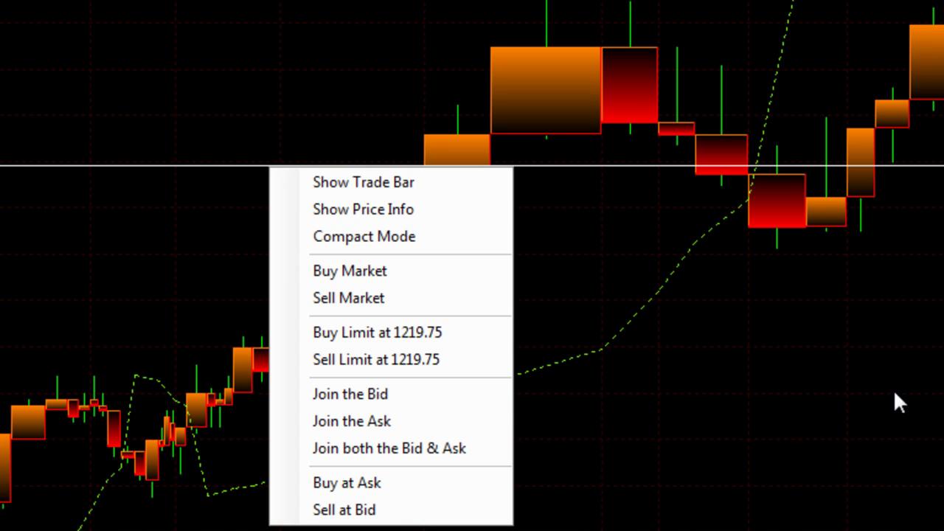
Check the price chart's display and order options again and show the market data and account info above the chart
key("Escape")
right_click(870, 235)
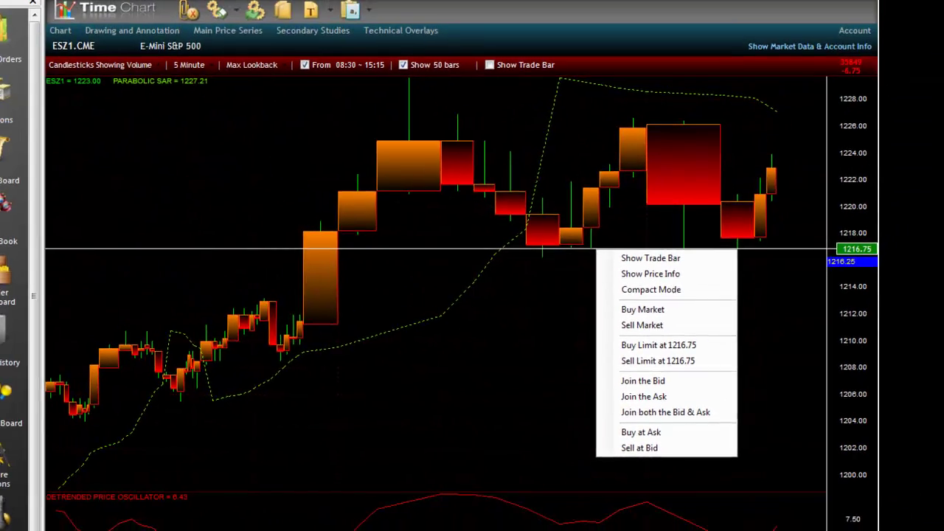
key("Escape")
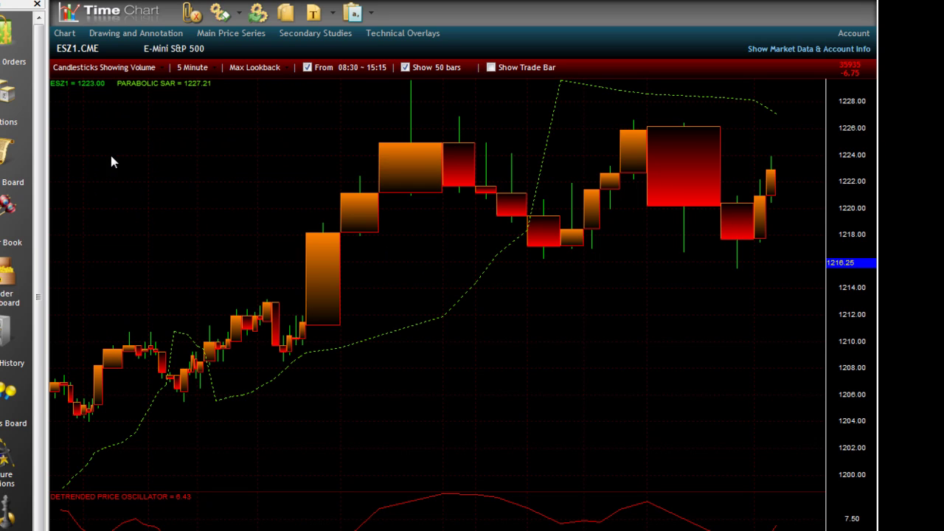
left_click(797, 50)
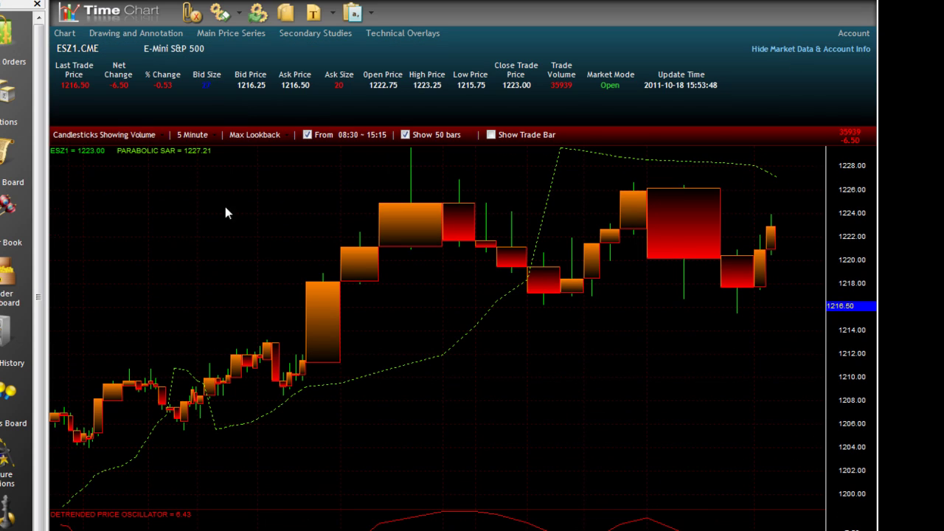
Set the bottom color of the chart's gradient background to medium gray
left_click(74, 35)
mouse_move(81, 68)
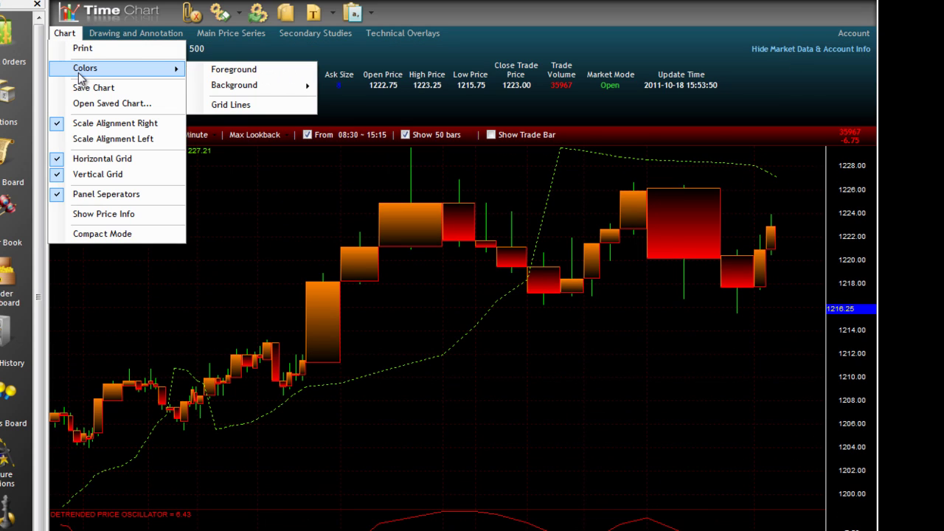
mouse_move(267, 89)
mouse_move(361, 103)
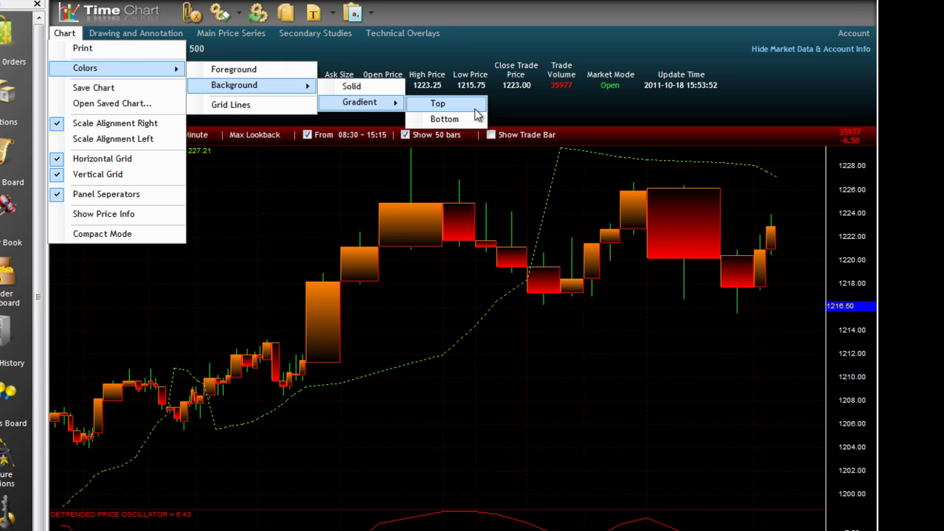
left_click(475, 123)
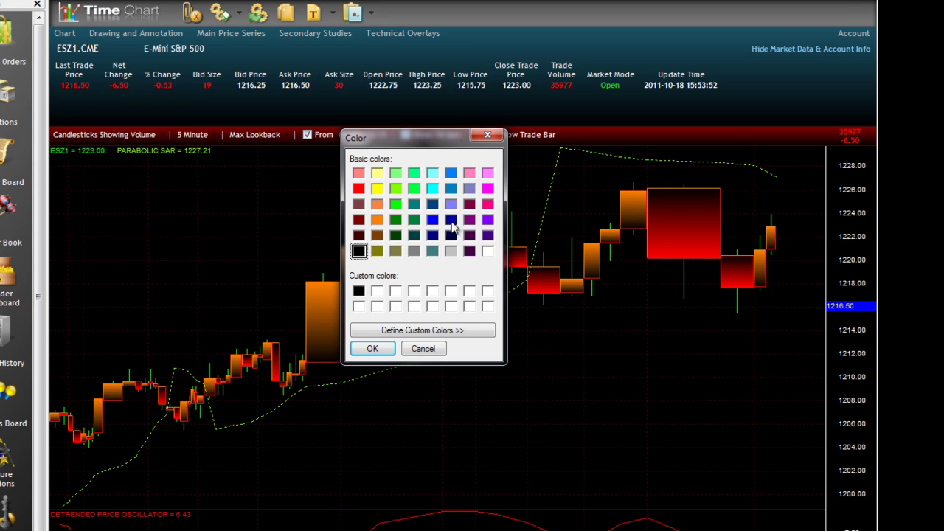
left_click(417, 252)
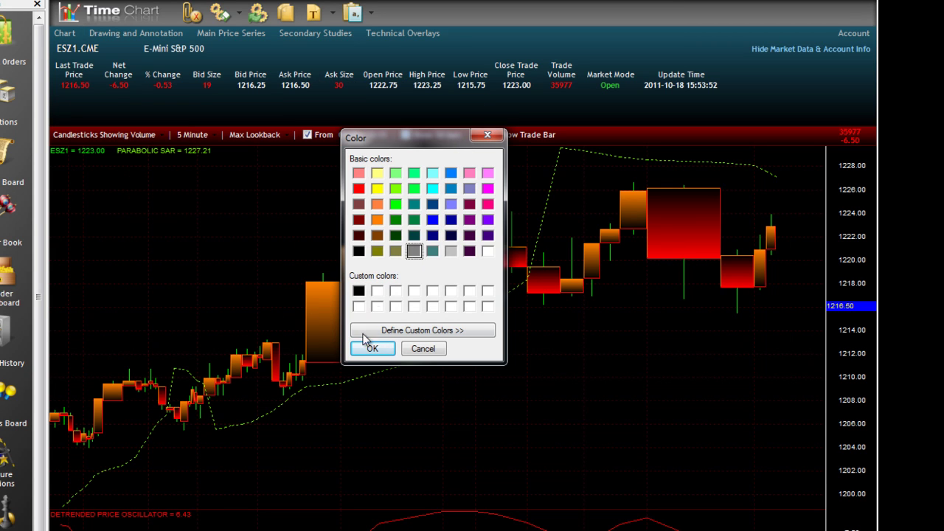
left_click(373, 349)
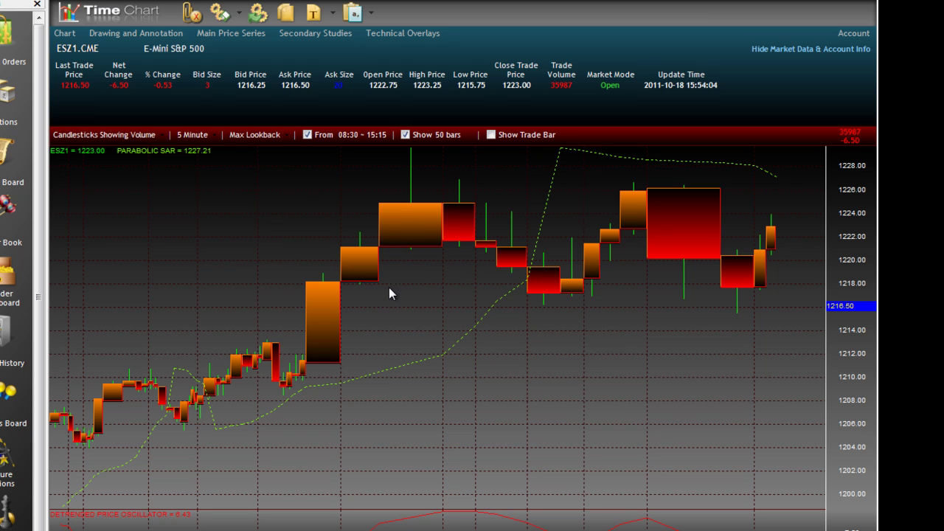
left_click(65, 33)
mouse_move(110, 68)
mouse_move(246, 87)
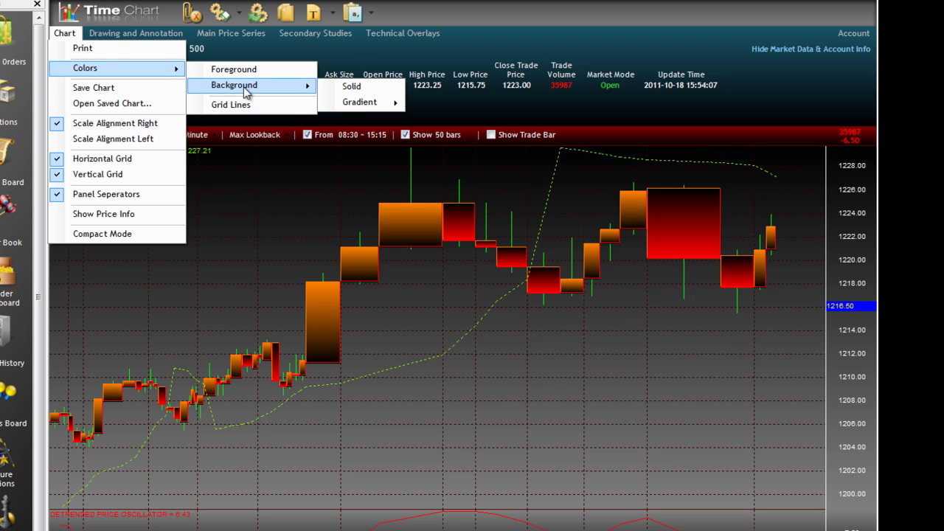
mouse_move(357, 103)
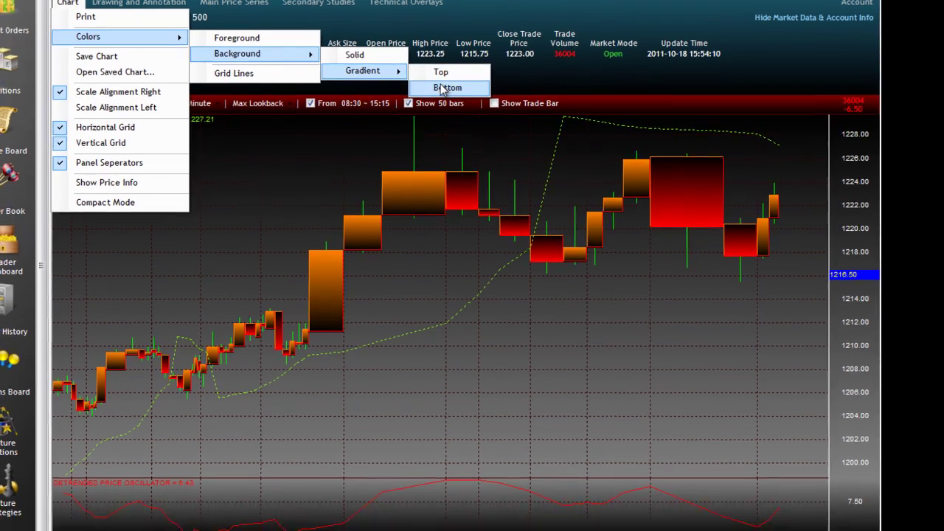
left_click(442, 88)
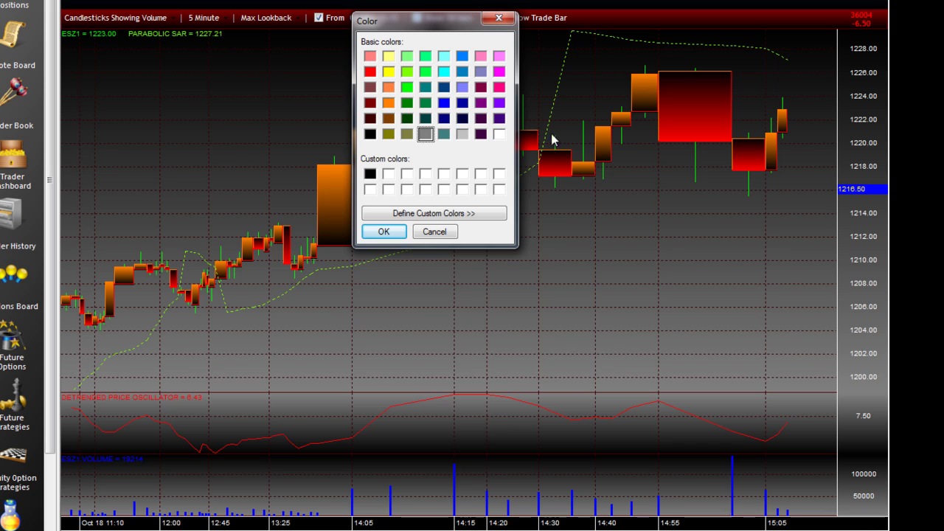
left_click(435, 232)
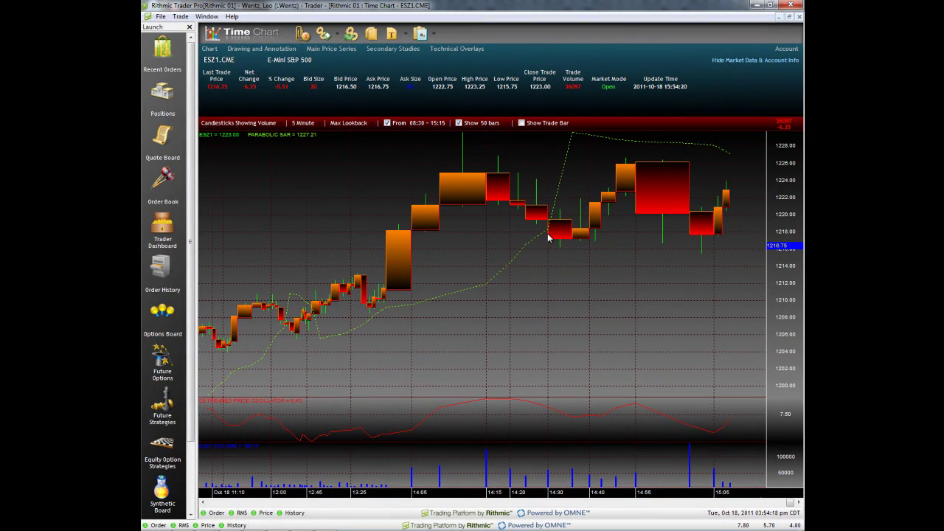
Switch to the Chrome window showing the OptimusTradingGroup channel and go to optimusfutures.com
mouse_move(214, 526)
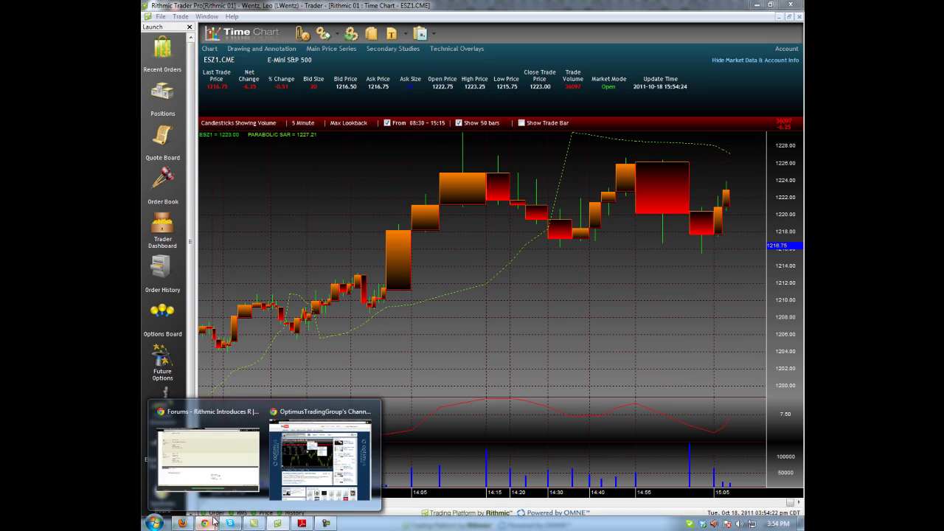
mouse_move(295, 472)
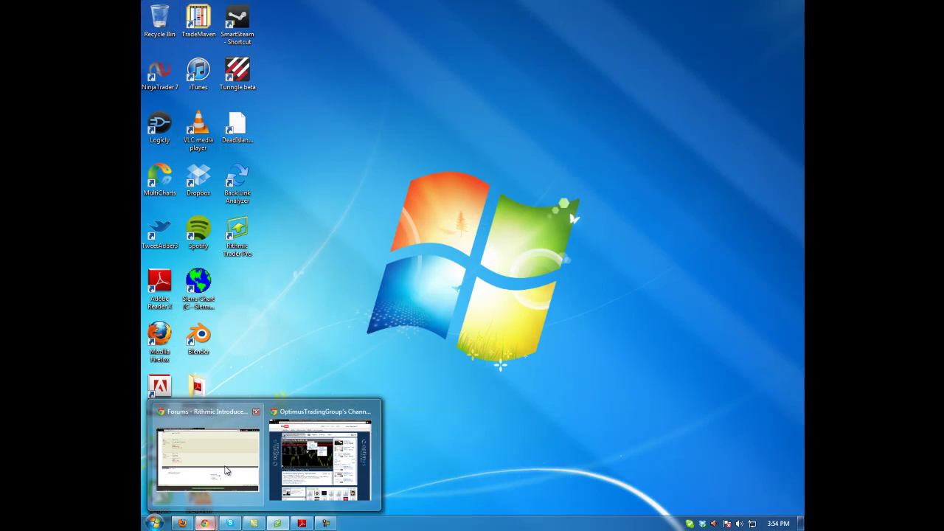
left_click(317, 463)
left_click(341, 22)
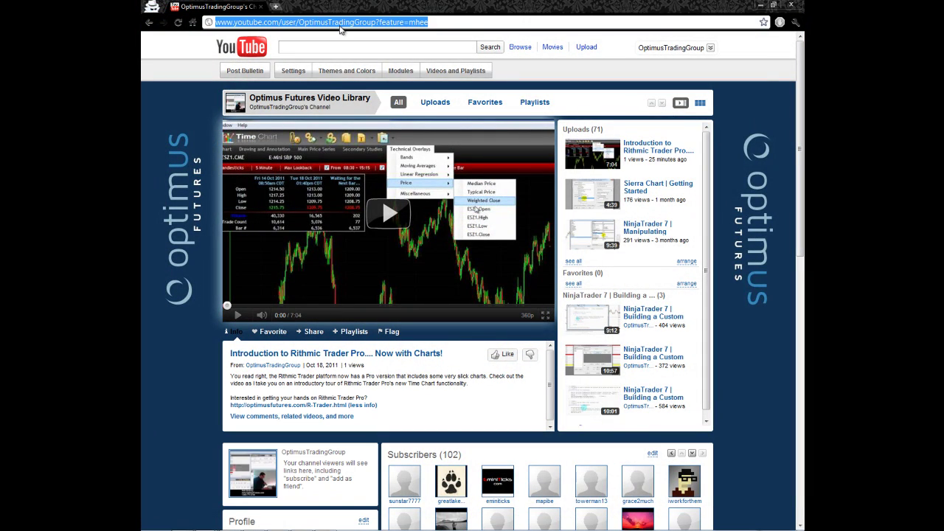
type("optimusfutures.com")
key("Return")
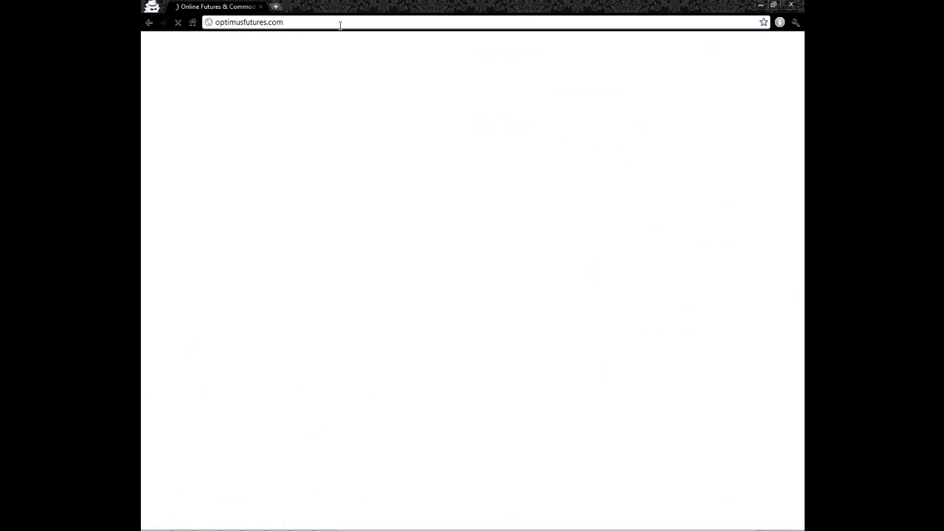
Open the R Trader platform page on the Optimus site and skim its feature description
mouse_move(508, 98)
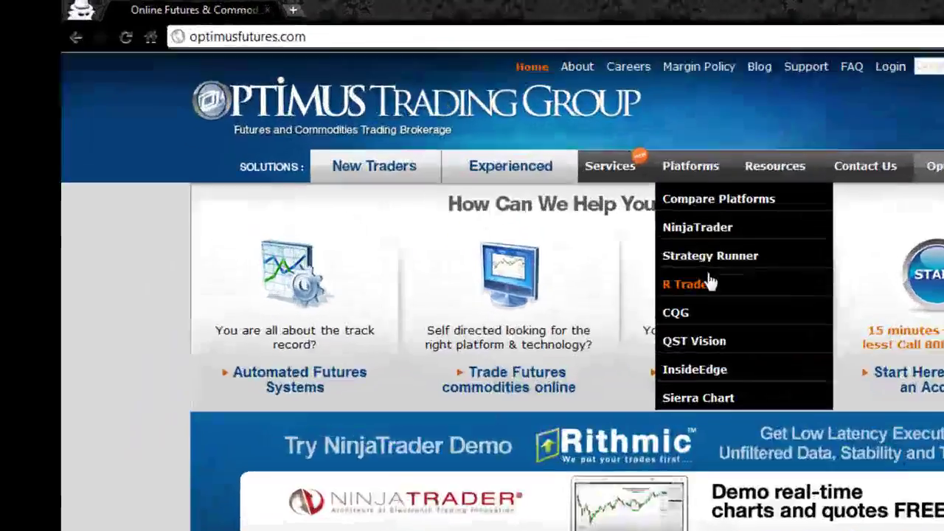
left_click(520, 166)
scroll(473, 317, "down", 5)
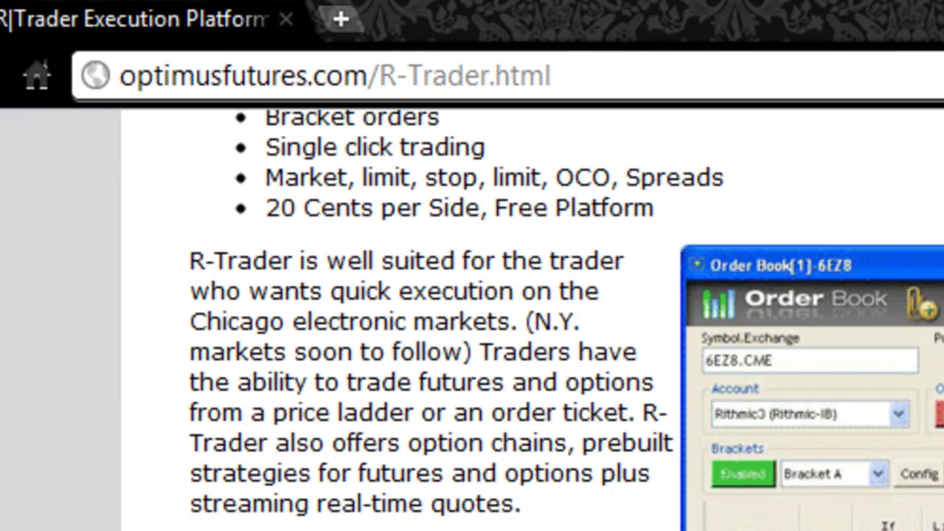
scroll(472, 317, "up", 5)
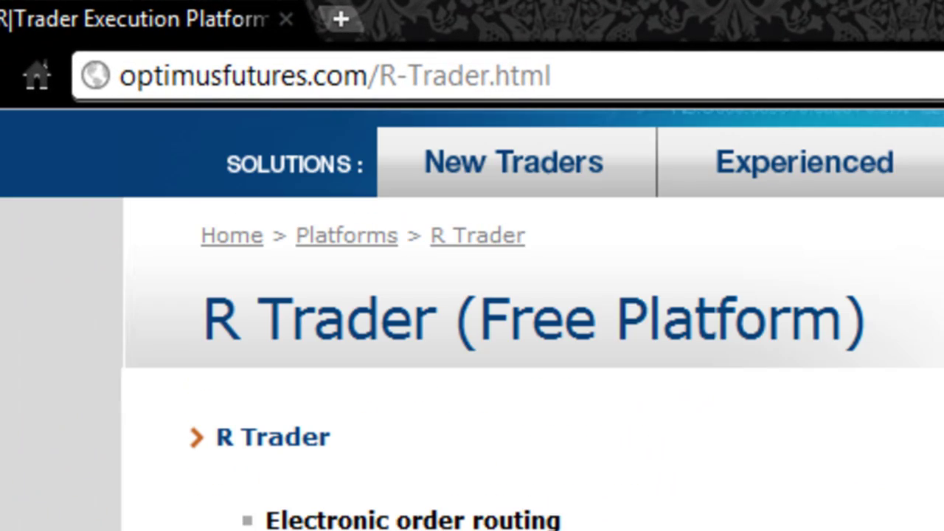